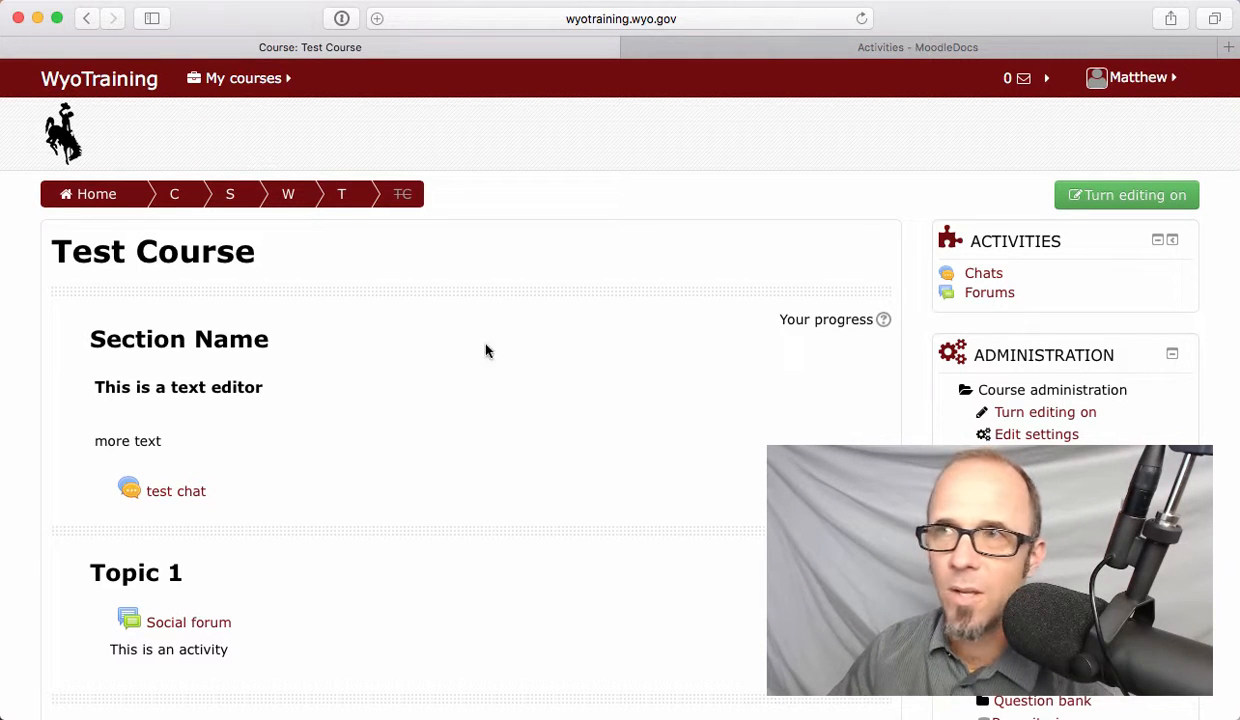
- Turn on editing for Test Course and look through its topic sections
{"action": "left_click", "coordinate": [1143, 200]}
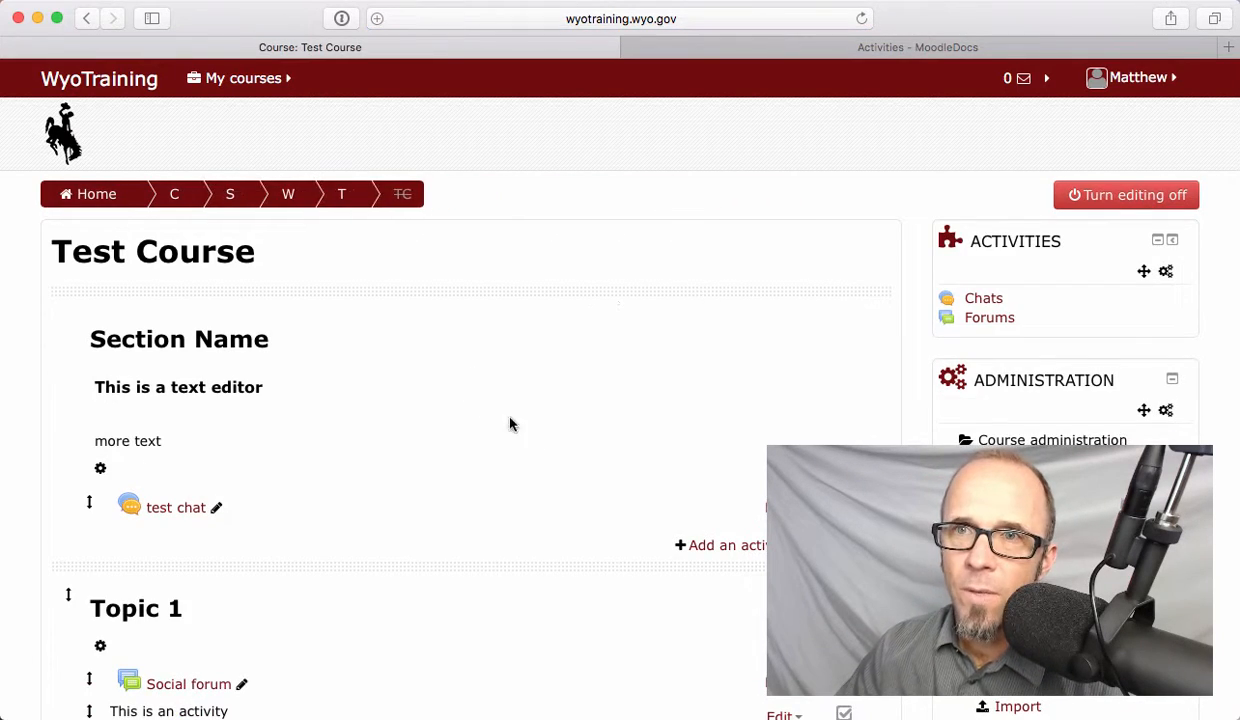
{"action": "scroll", "coordinate": [557, 456], "scroll_direction": "down", "scroll_amount": 3}
{"action": "scroll", "coordinate": [557, 456], "scroll_direction": "down", "scroll_amount": 10}
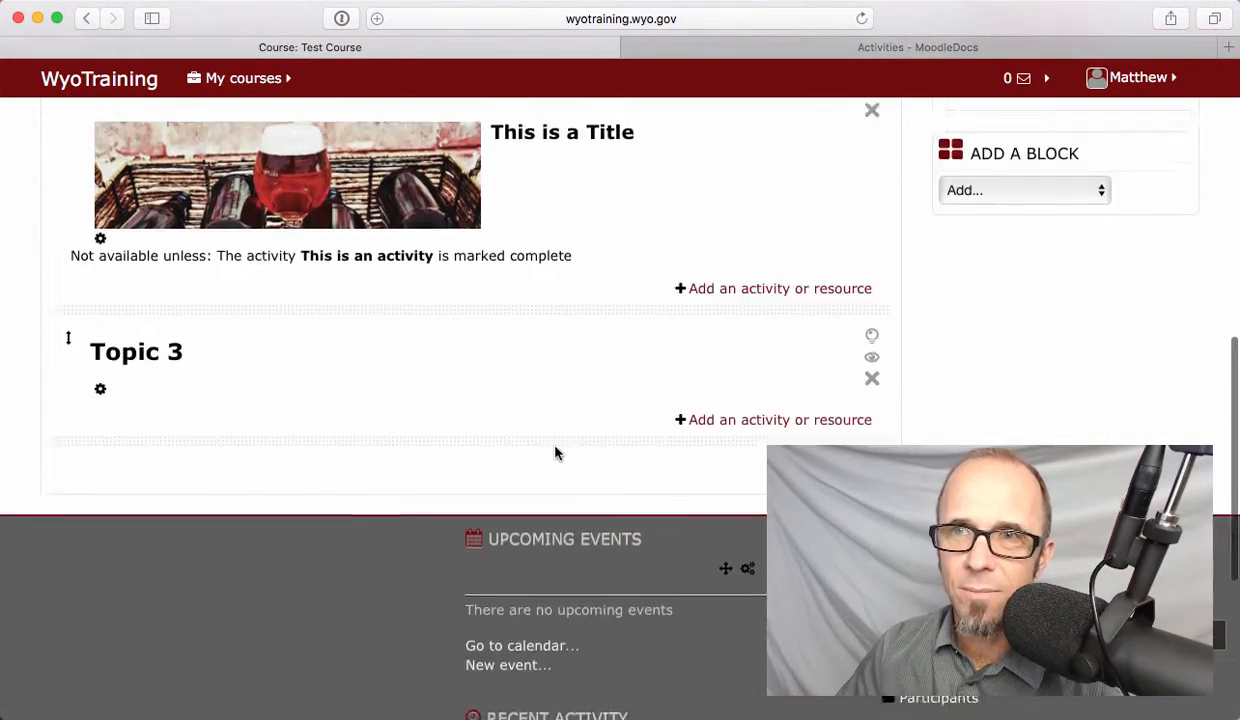
{"action": "scroll", "coordinate": [555, 449], "scroll_direction": "up", "scroll_amount": 15}
{"action": "scroll", "coordinate": [540, 440], "scroll_direction": "up", "scroll_amount": 3}
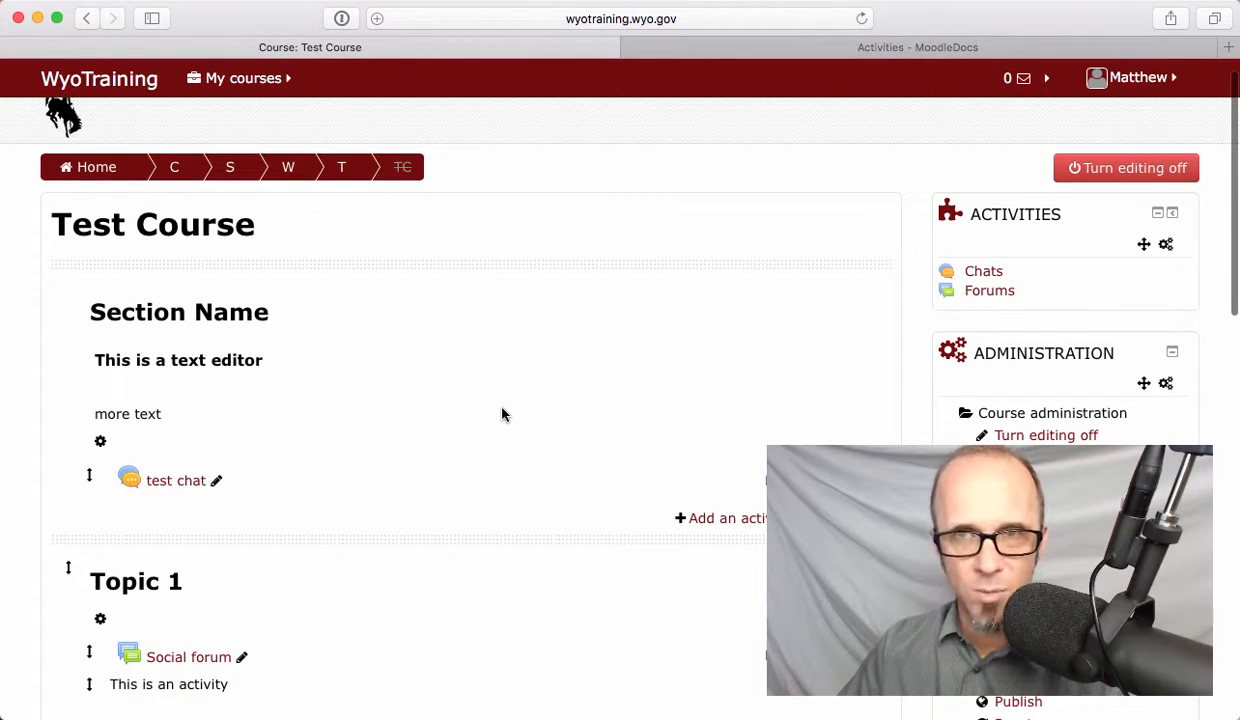
{"action": "scroll", "coordinate": [497, 381], "scroll_direction": "up", "scroll_amount": 1}
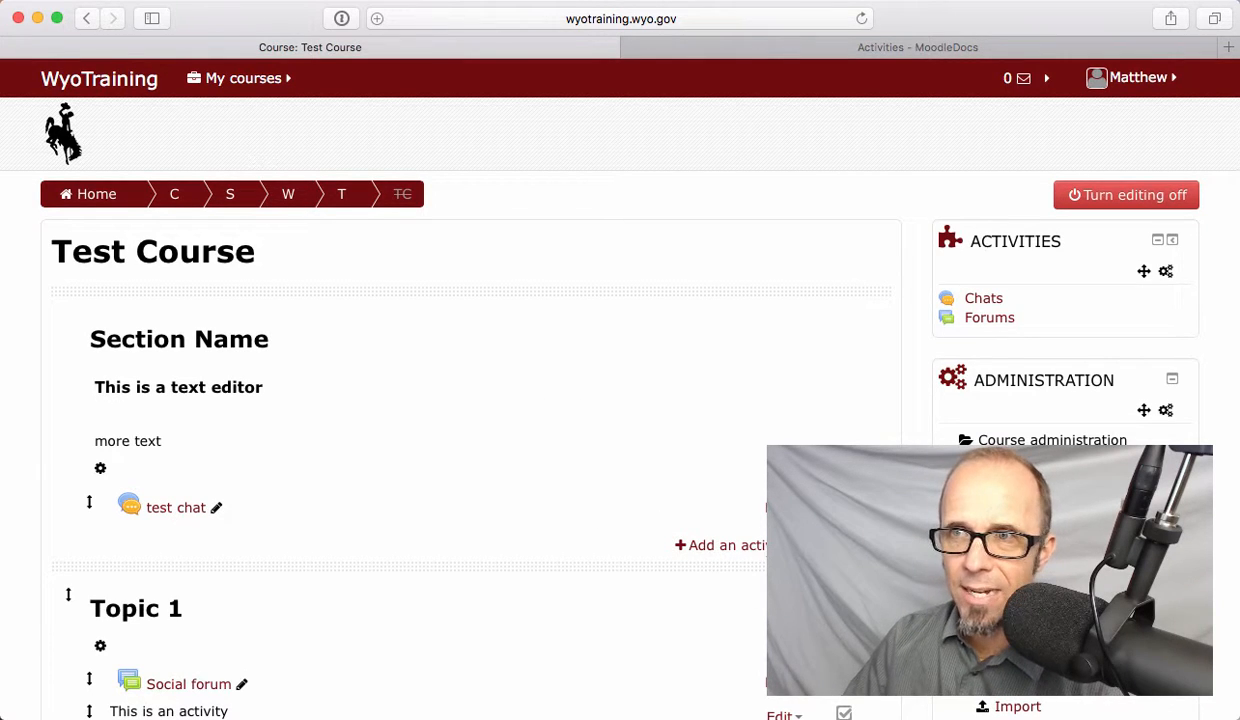
{"action": "scroll", "coordinate": [558, 543], "scroll_direction": "down", "scroll_amount": 5}
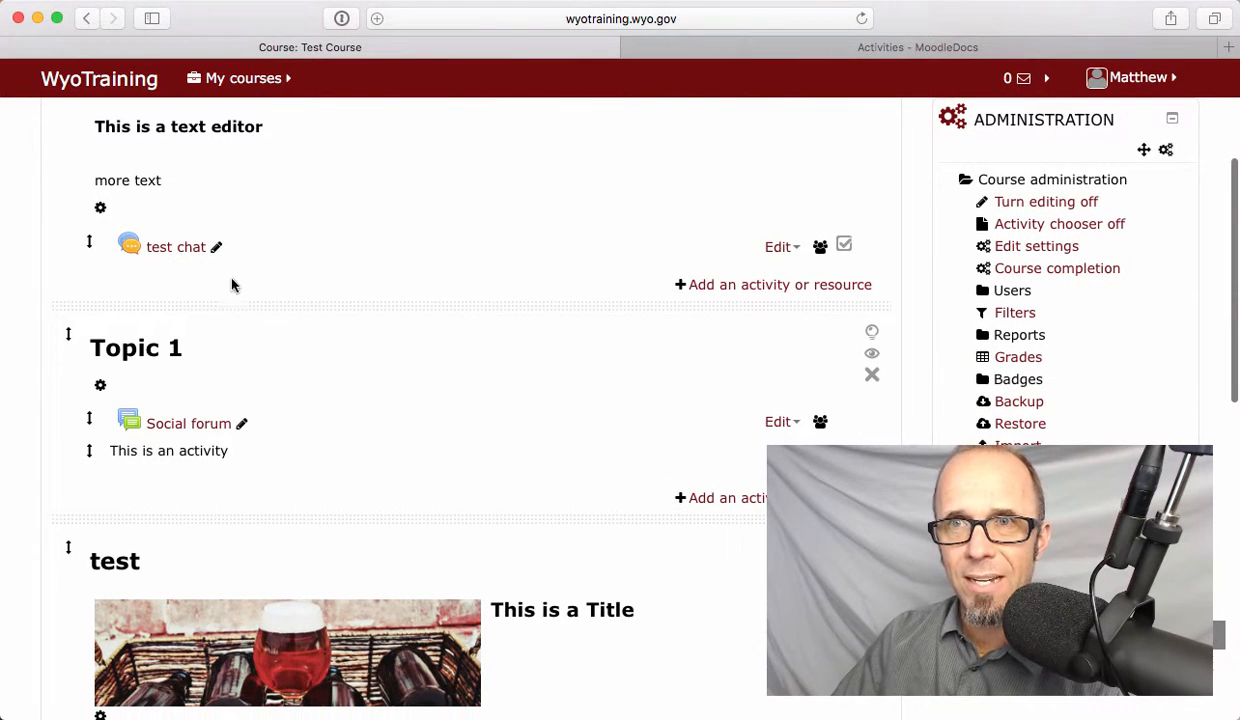
{"action": "scroll", "coordinate": [627, 510], "scroll_direction": "down", "scroll_amount": 1}
{"action": "scroll", "coordinate": [627, 510], "scroll_direction": "down", "scroll_amount": 3}
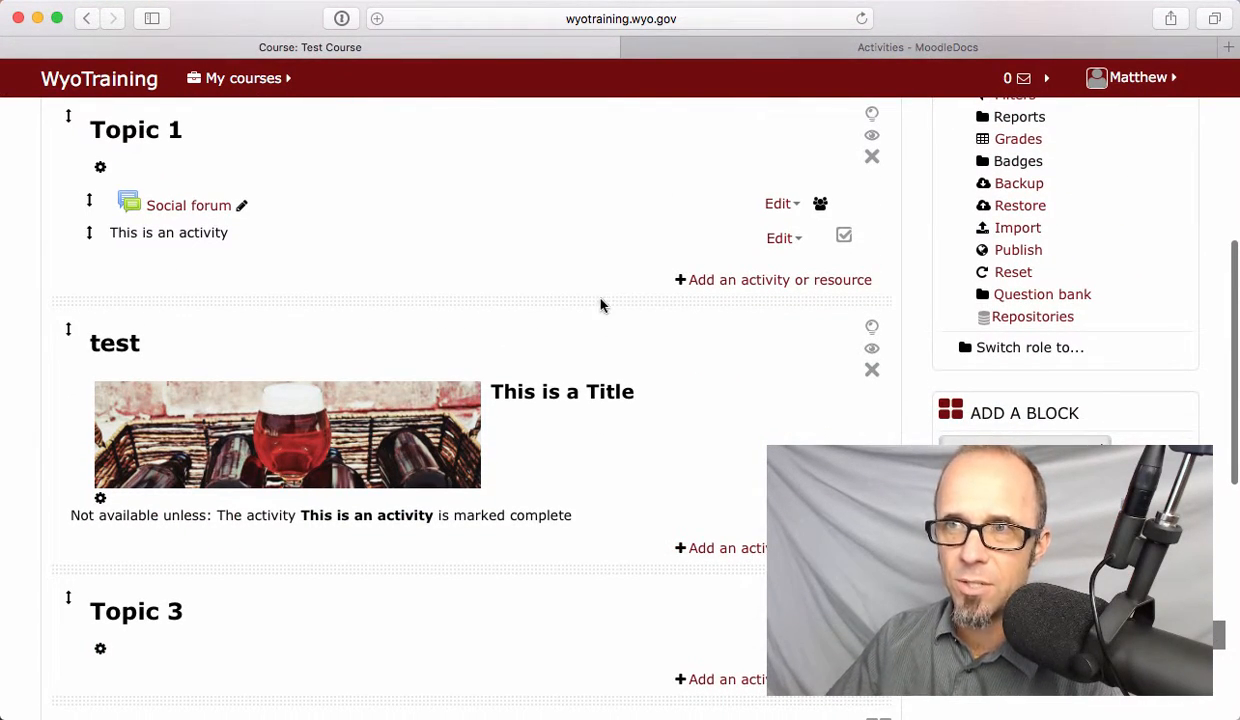
{"action": "scroll", "coordinate": [620, 310], "scroll_direction": "up", "scroll_amount": 10}
- Open the activity chooser for the first course section and look through the available activities and resources
{"action": "left_click", "coordinate": [757, 547]}
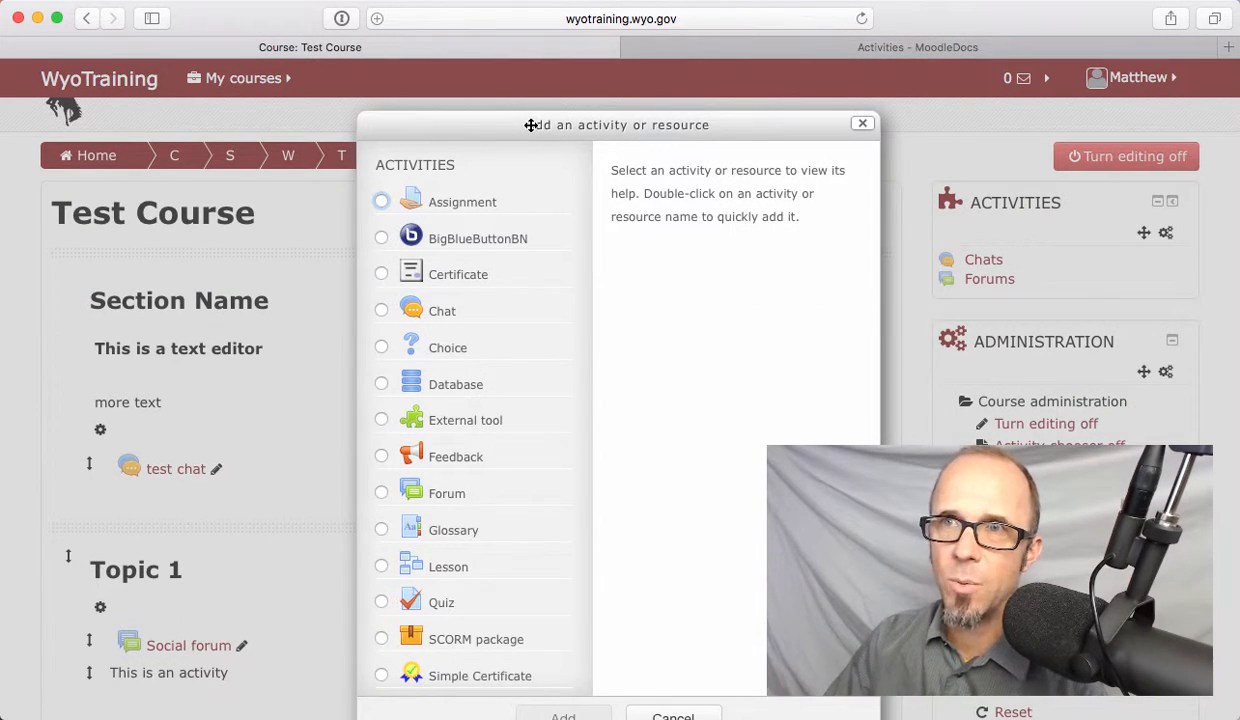
{"action": "left_click_drag", "start_coordinate": [531, 125], "coordinate": [526, 74]}
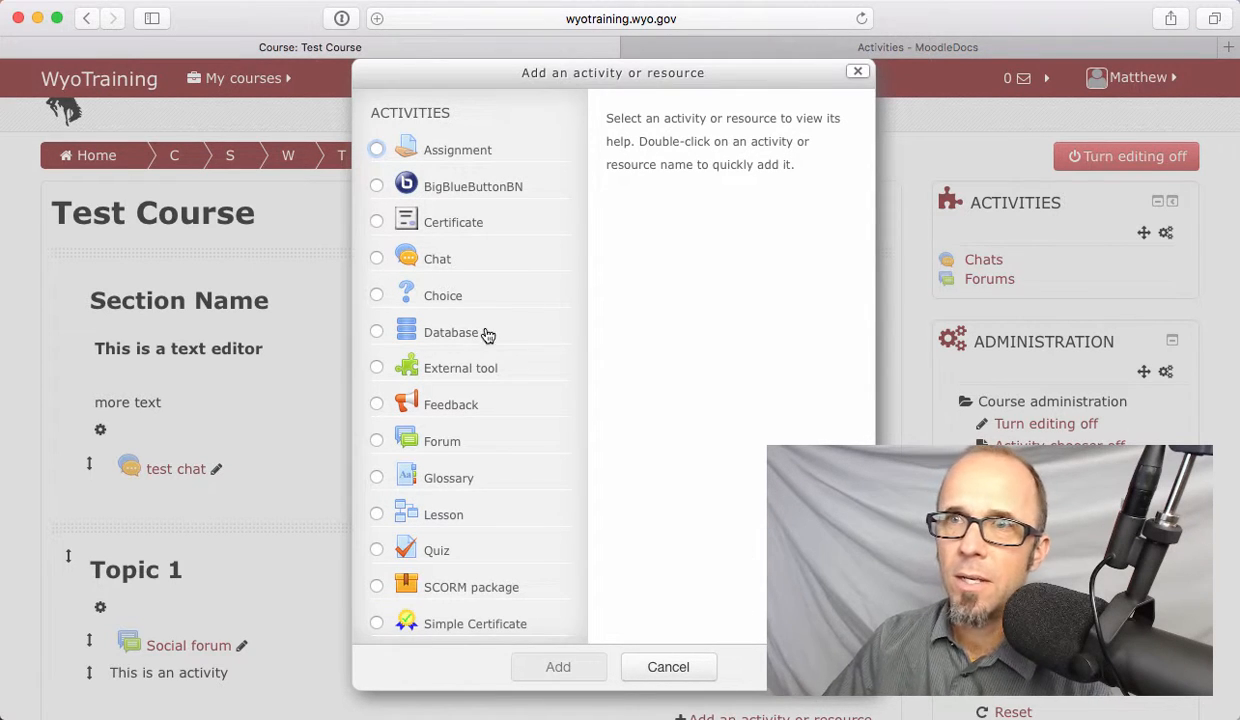
{"action": "scroll", "coordinate": [444, 541], "scroll_direction": "down", "scroll_amount": 10}
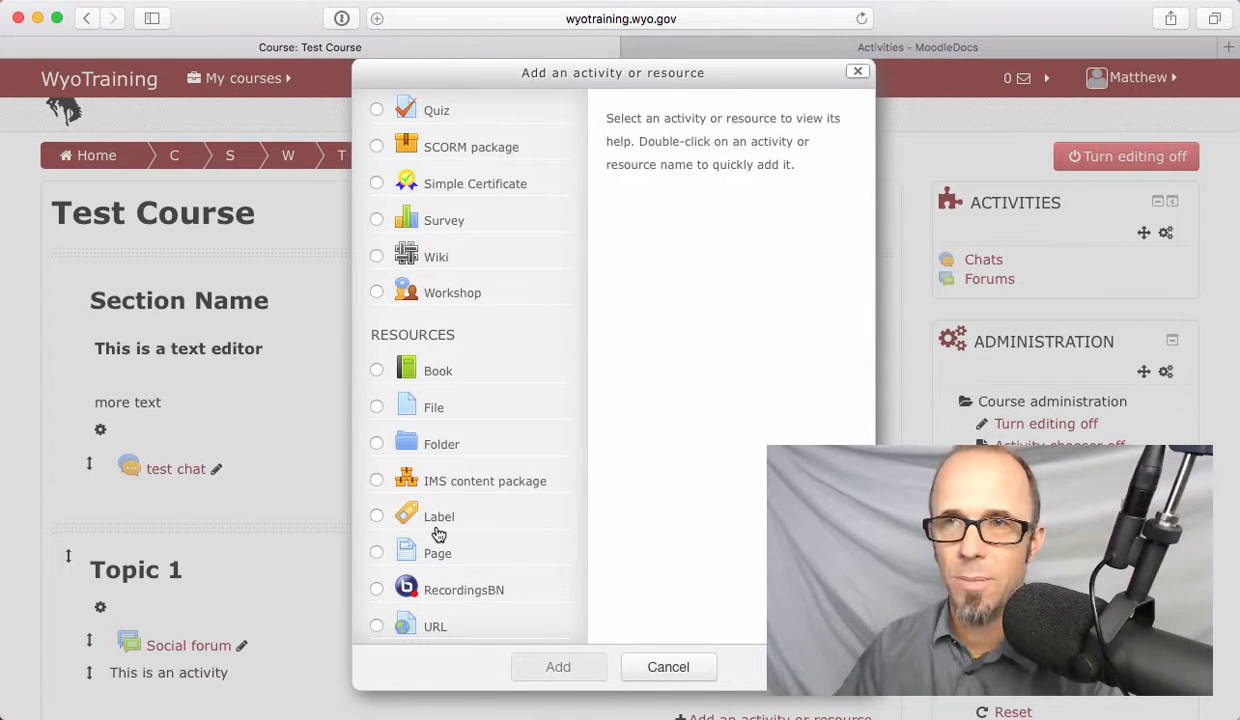
{"action": "scroll", "coordinate": [454, 421], "scroll_direction": "up", "scroll_amount": 5}
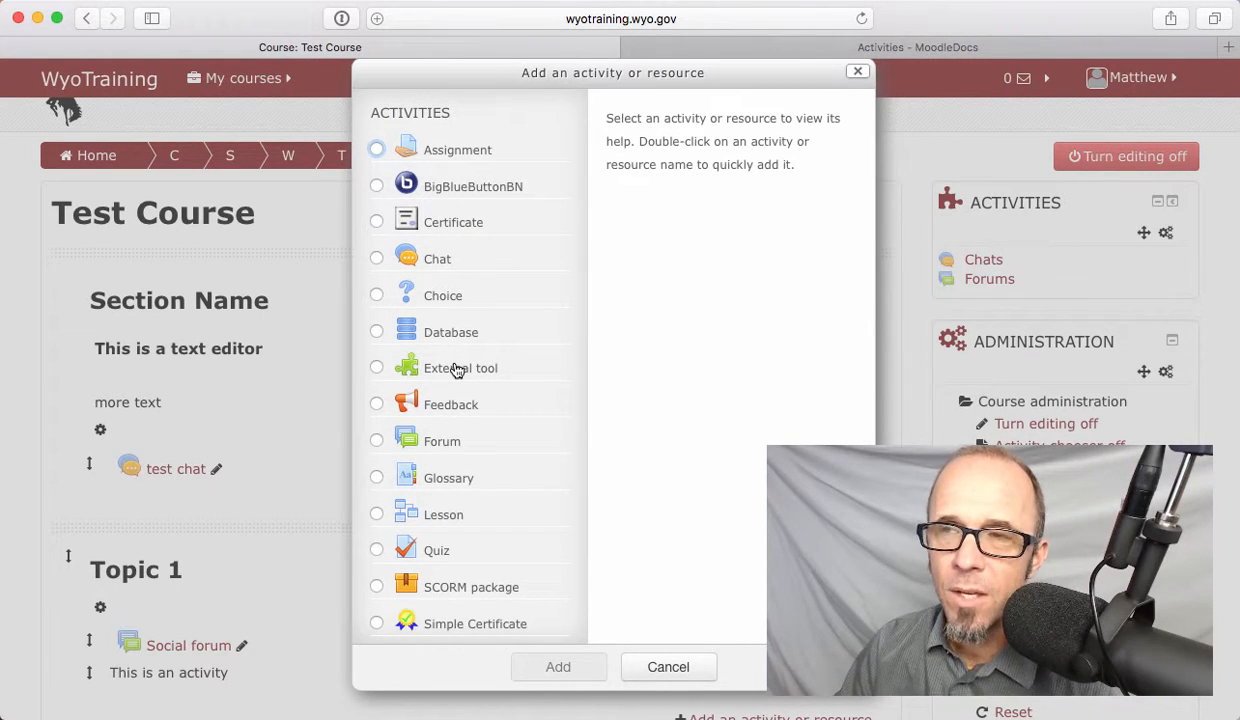
- Read the description of the Assignment activity
{"action": "left_click", "coordinate": [445, 151]}
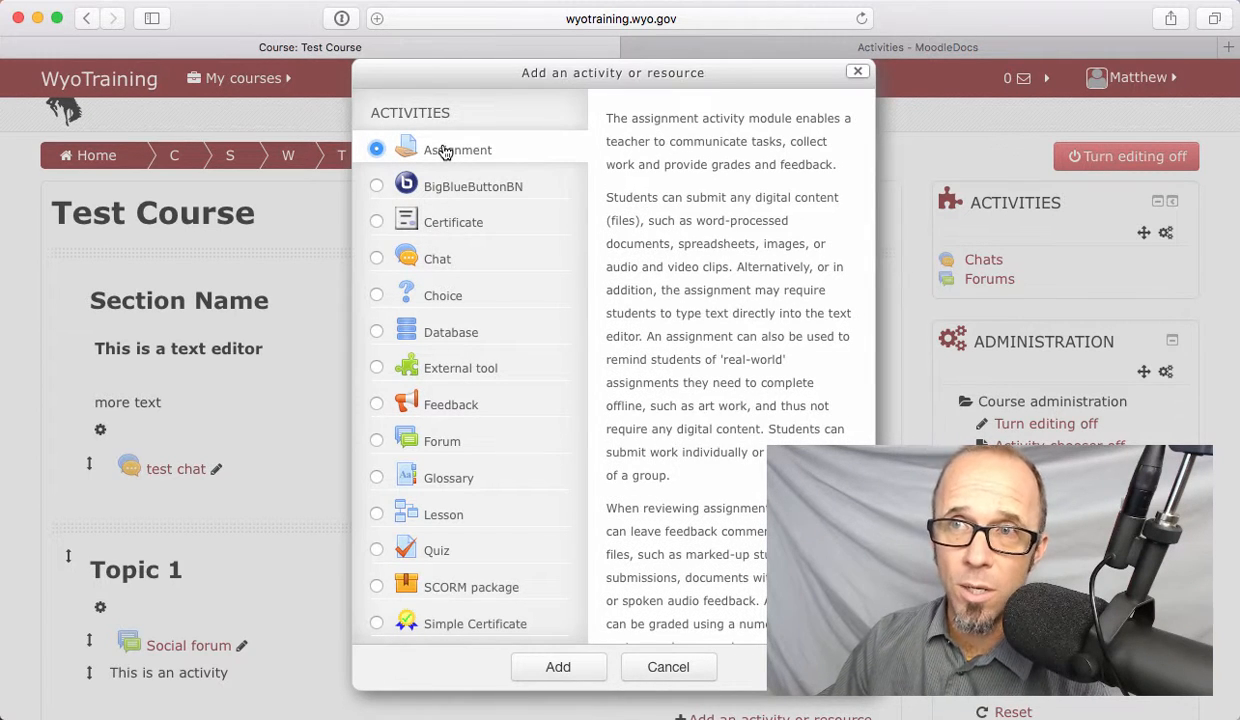
{"action": "scroll", "coordinate": [733, 459], "scroll_direction": "down", "scroll_amount": 2}
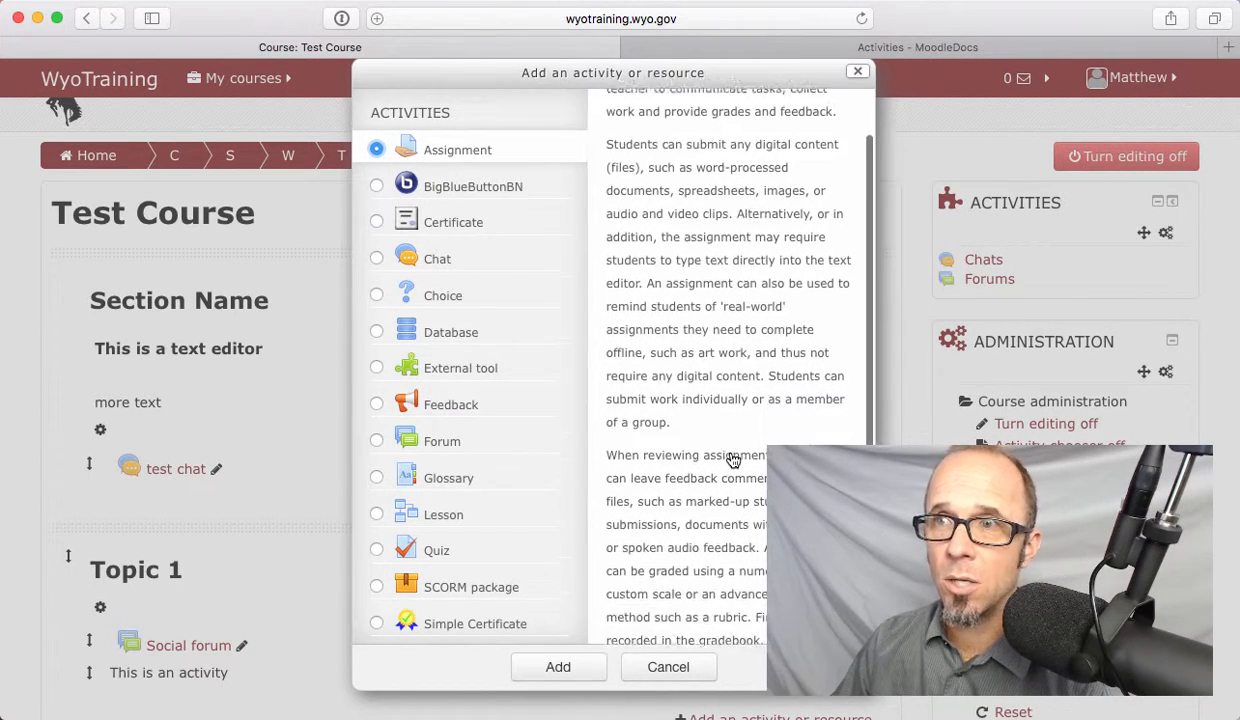
{"action": "scroll", "coordinate": [733, 459], "scroll_direction": "down", "scroll_amount": 1}
{"action": "scroll", "coordinate": [705, 440], "scroll_direction": "up", "scroll_amount": 3}
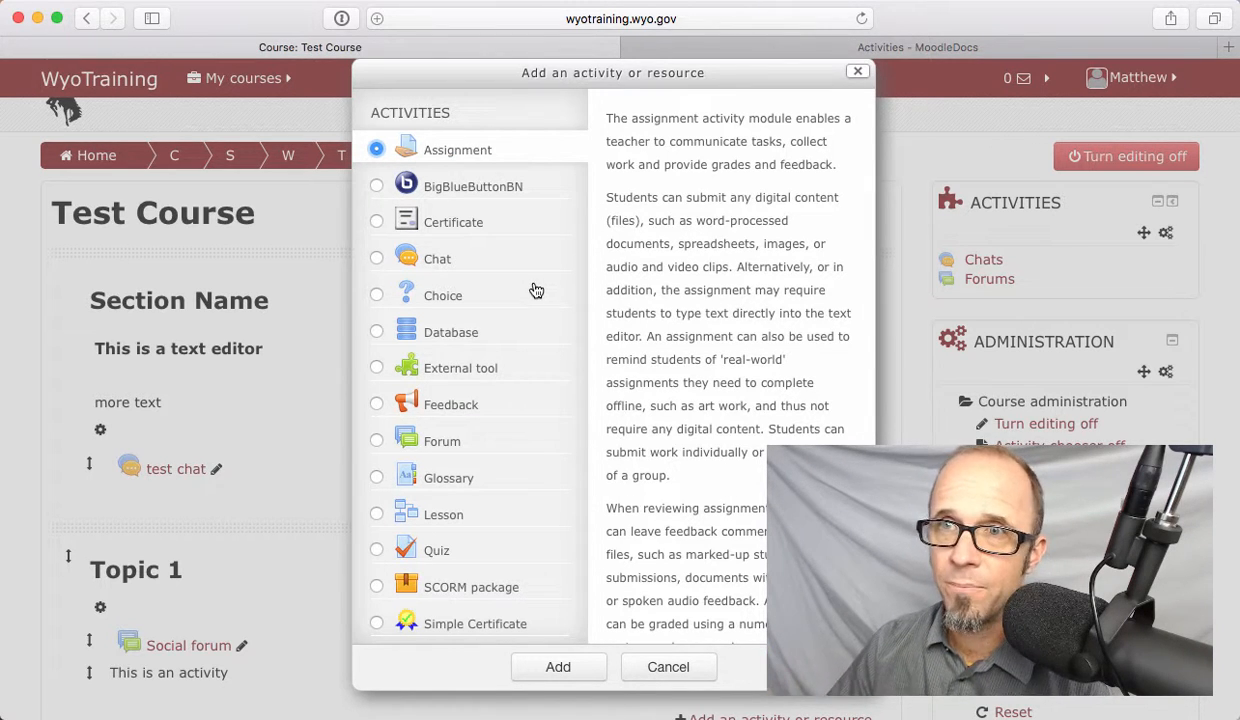
- Read the description of the Chat activity and look over the other activity types
{"action": "left_click", "coordinate": [430, 258]}
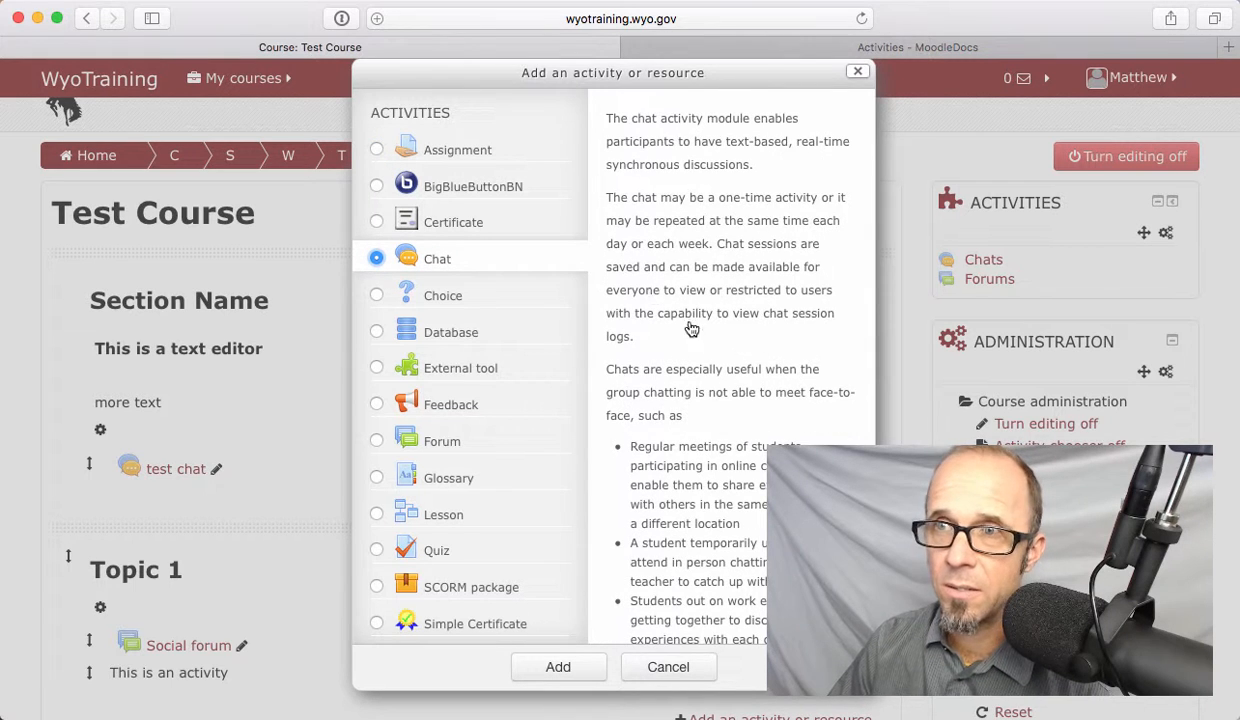
{"action": "scroll", "coordinate": [700, 362], "scroll_direction": "down", "scroll_amount": 2}
{"action": "scroll", "coordinate": [703, 365], "scroll_direction": "down", "scroll_amount": 4}
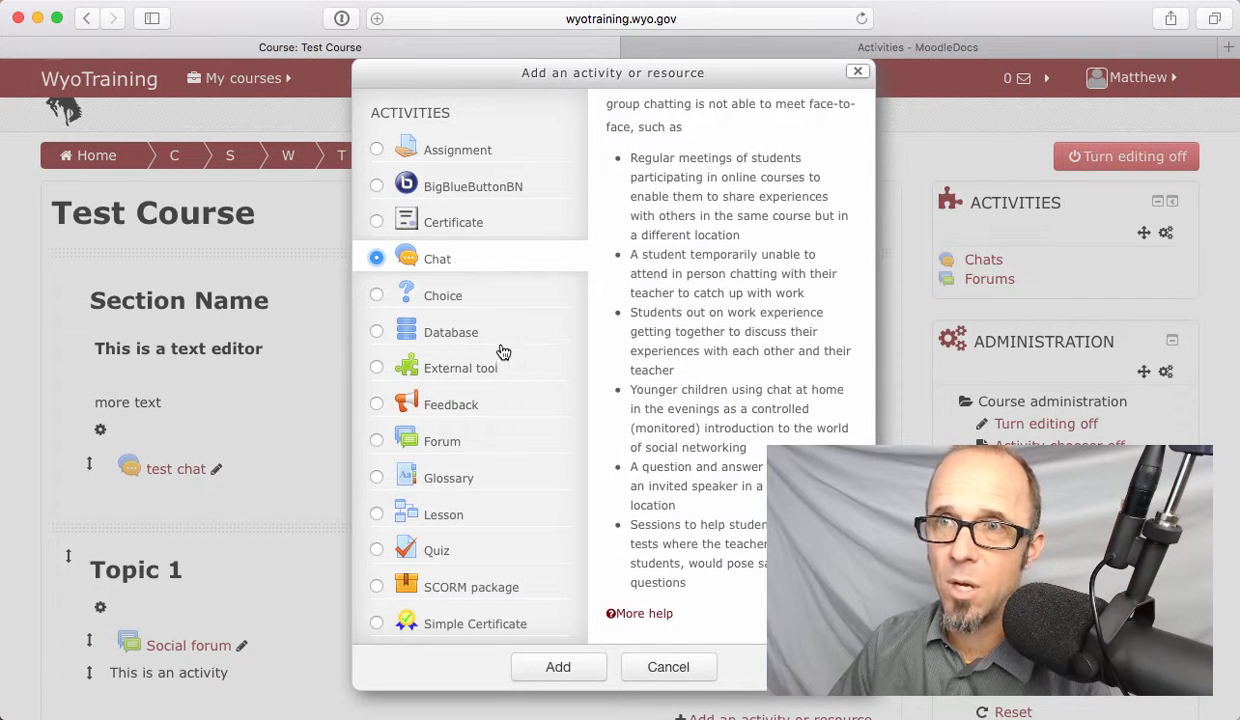
{"action": "scroll", "coordinate": [465, 330], "scroll_direction": "down", "scroll_amount": 3}
{"action": "scroll", "coordinate": [465, 332], "scroll_direction": "down", "scroll_amount": 2}
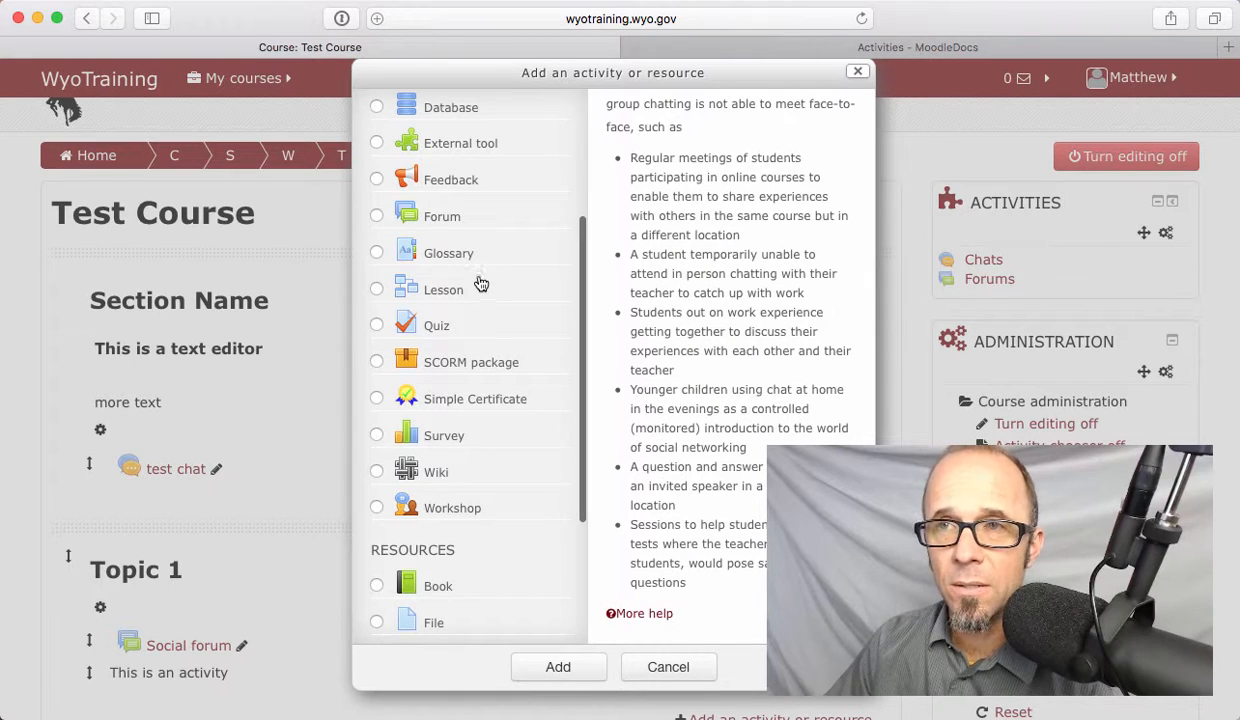
{"action": "scroll", "coordinate": [478, 284], "scroll_direction": "up", "scroll_amount": 5}
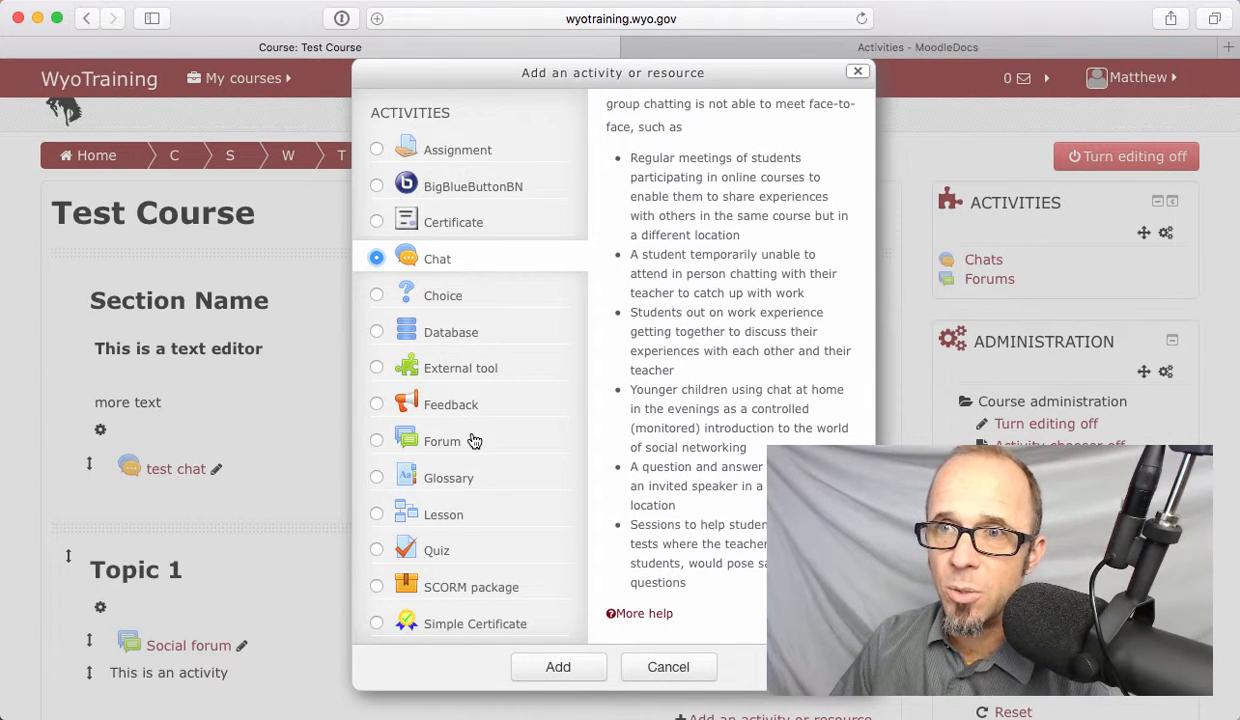
{"action": "scroll", "coordinate": [476, 441], "scroll_direction": "down", "scroll_amount": 3}
{"action": "scroll", "coordinate": [500, 420], "scroll_direction": "up", "scroll_amount": 3}
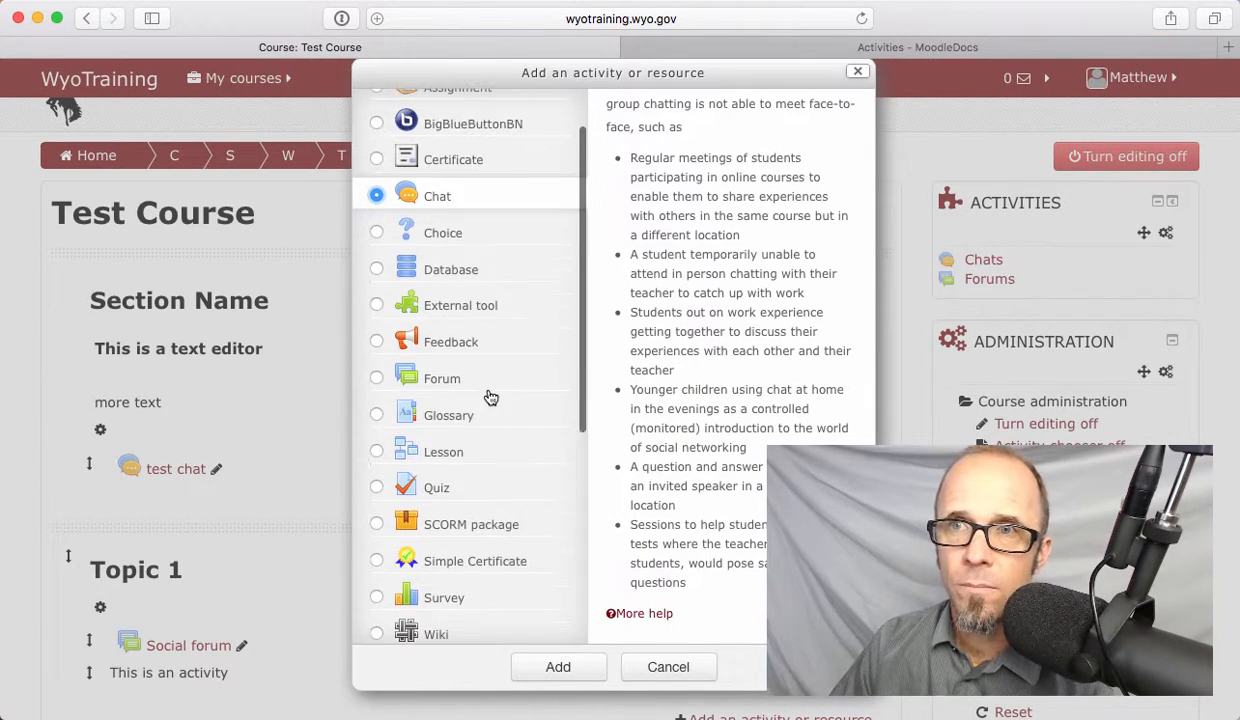
- Add a Feedback activity to the section and expand all of its settings groups
{"action": "left_click", "coordinate": [453, 343]}
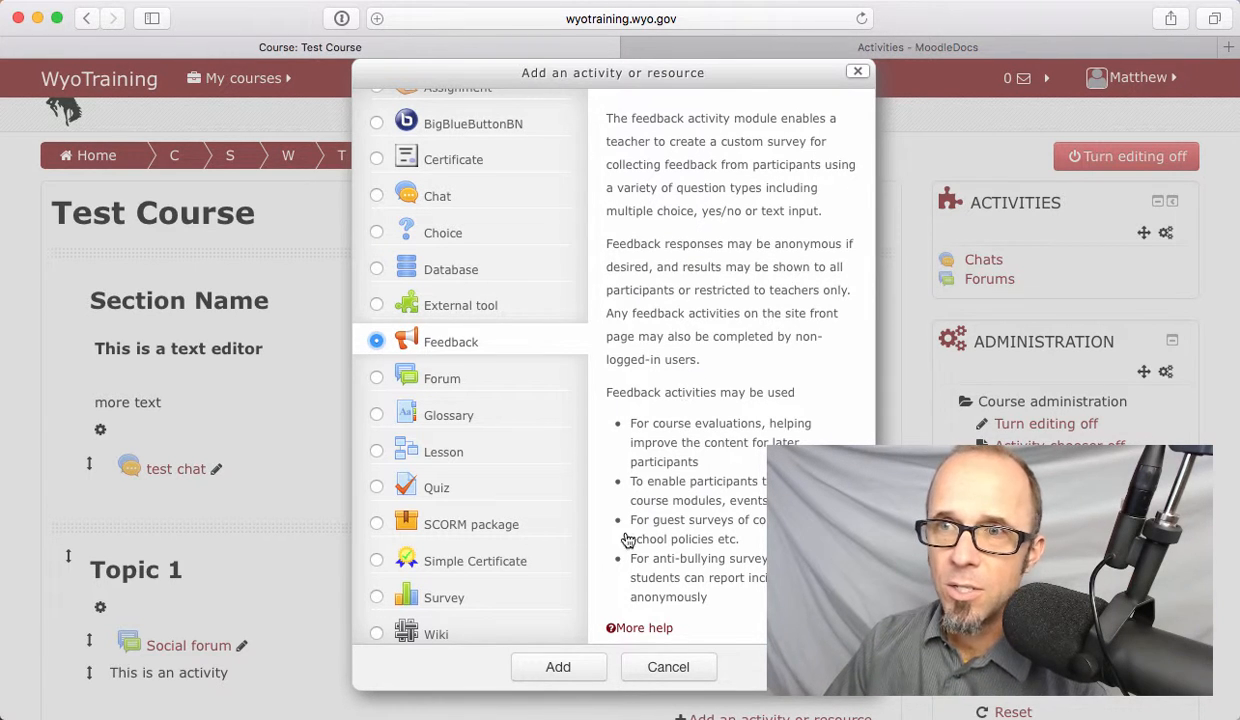
{"action": "left_click", "coordinate": [558, 672]}
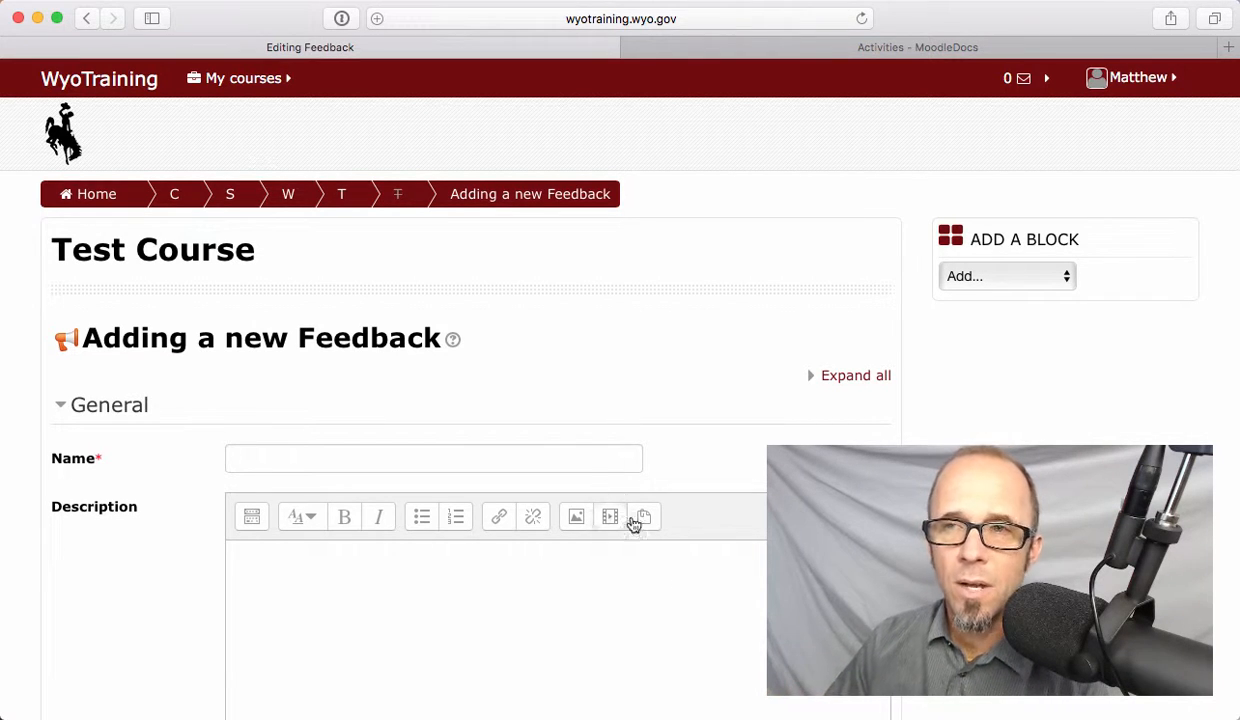
{"action": "scroll", "coordinate": [665, 626], "scroll_direction": "down", "scroll_amount": 5}
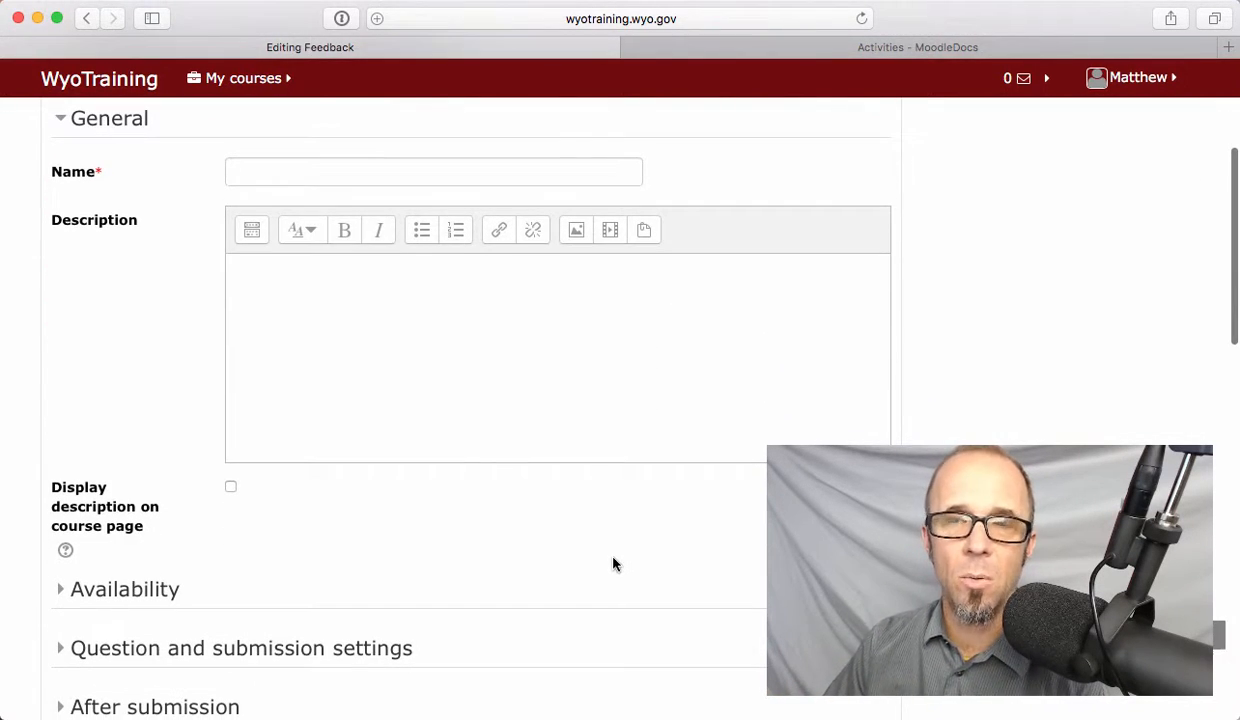
{"action": "scroll", "coordinate": [618, 553], "scroll_direction": "up", "scroll_amount": 5}
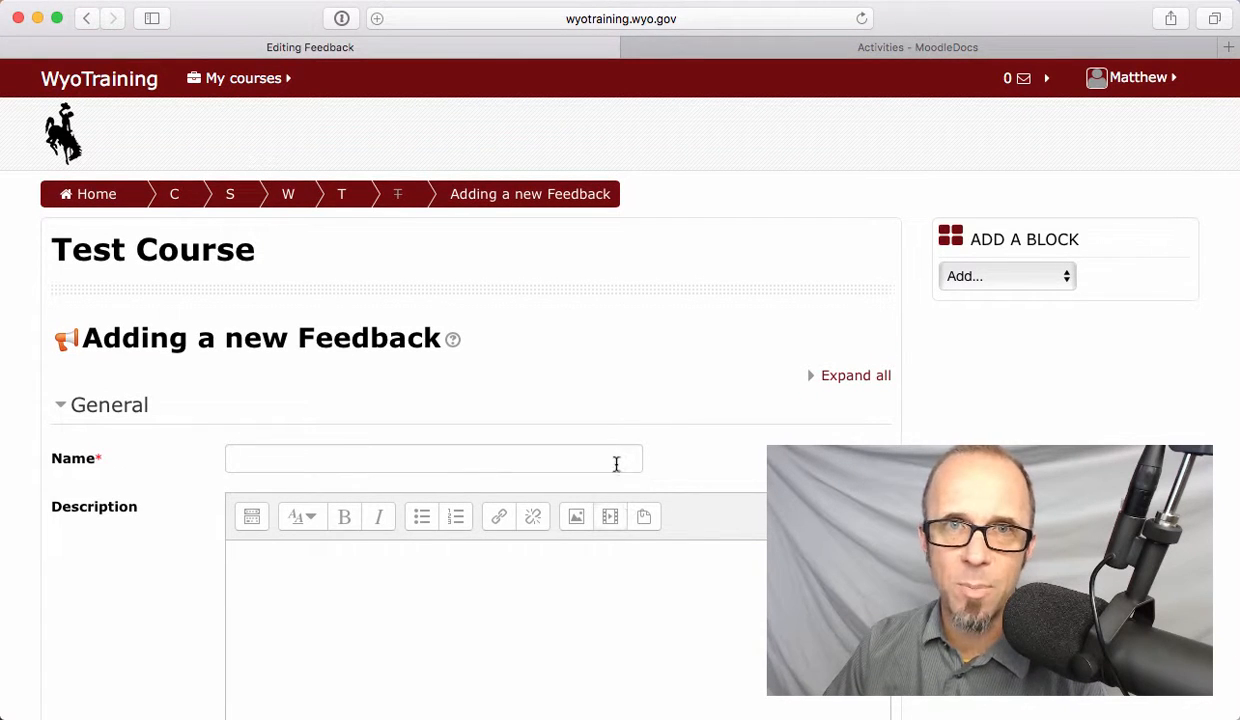
{"action": "left_click", "coordinate": [847, 382]}
{"action": "scroll", "coordinate": [560, 565], "scroll_direction": "down", "scroll_amount": 4}
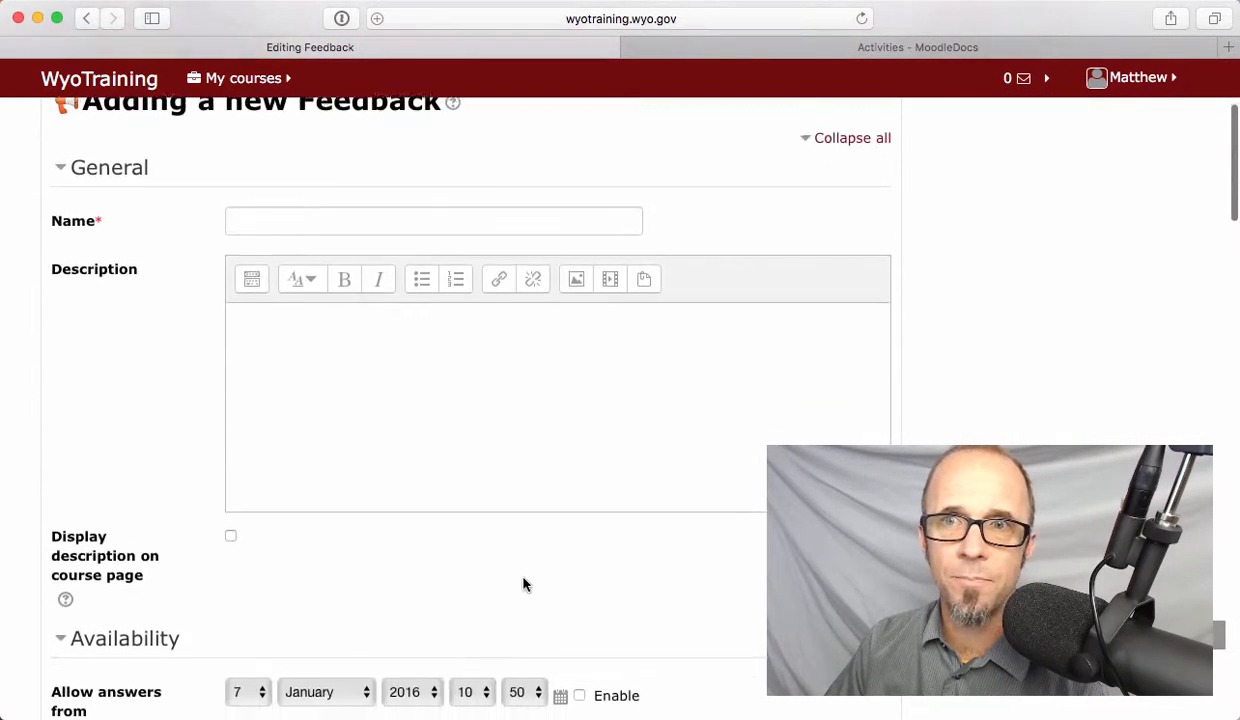
{"action": "scroll", "coordinate": [526, 584], "scroll_direction": "down", "scroll_amount": 1}
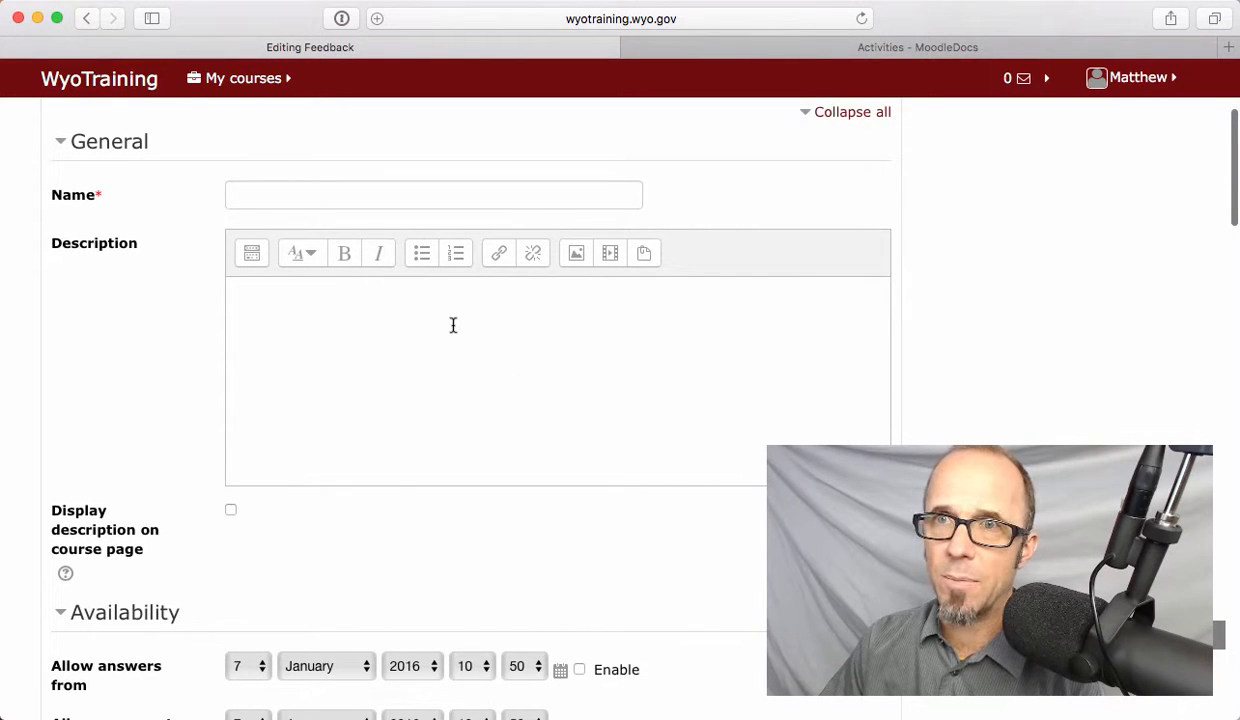
- Name the activity "This is a Feedback Form" and display the description "Please fill out the form so we can improve this course" on the course page
{"action": "left_click", "coordinate": [306, 196]}
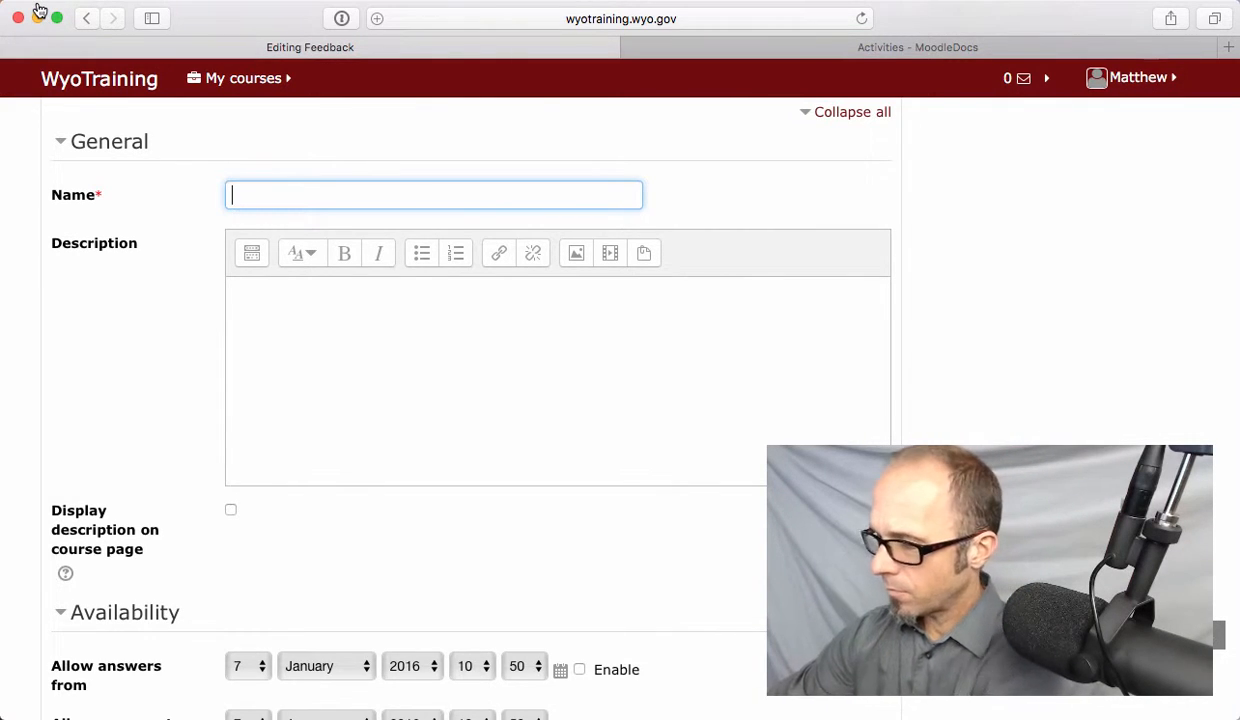
{"action": "type", "text": "Th"}
{"action": "type", "text": "is is a Feedback Form"}
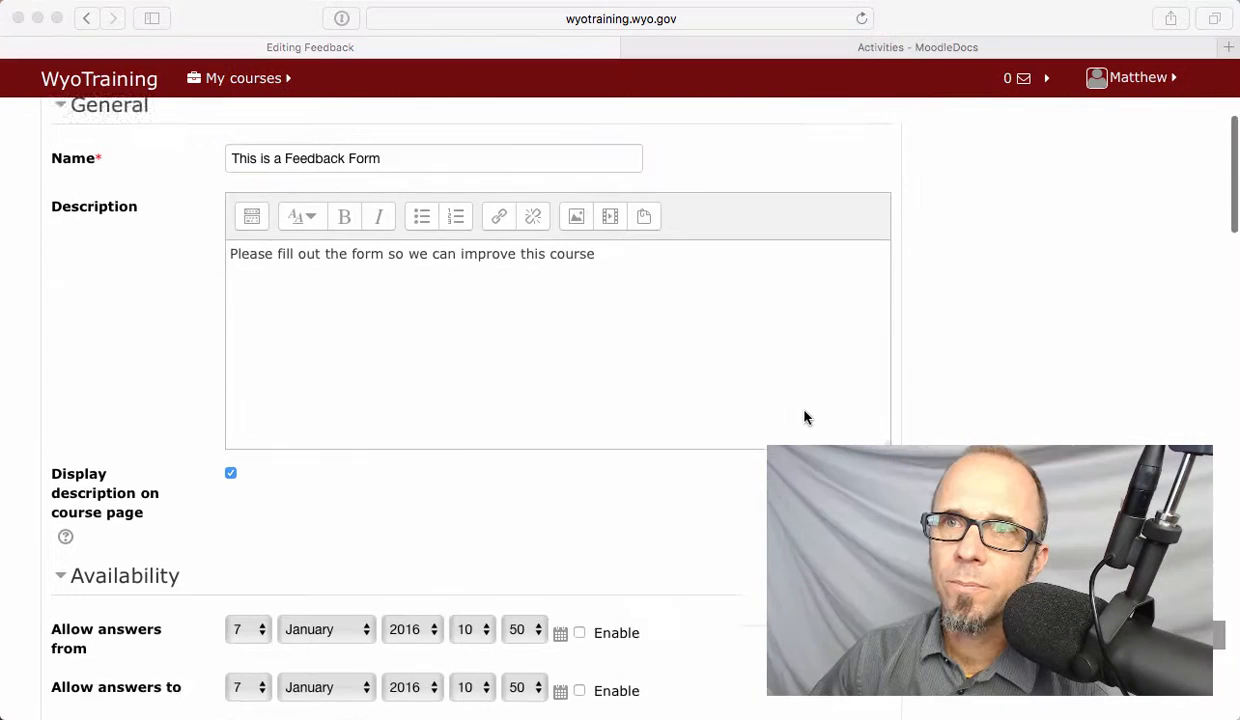
{"action": "scroll", "coordinate": [803, 415], "scroll_direction": "up", "scroll_amount": 2}
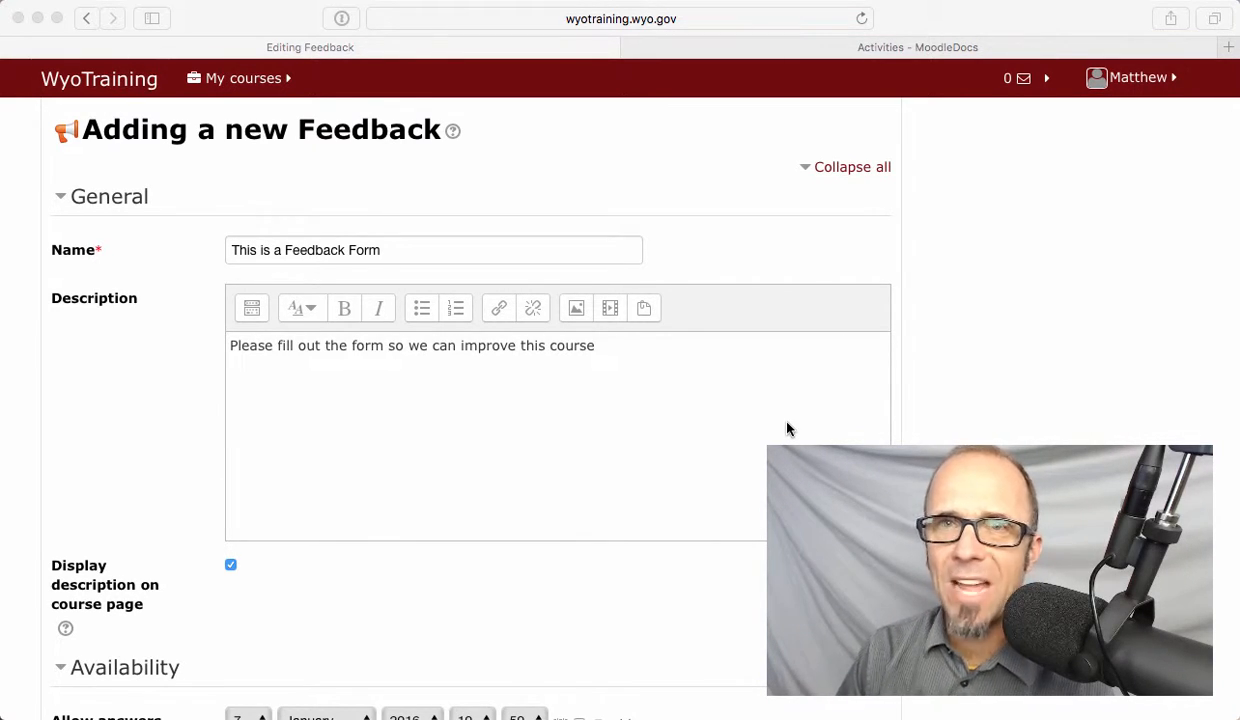
- Set the feedback form's recording of user names to Anonymous
{"action": "scroll", "coordinate": [668, 488], "scroll_direction": "down", "scroll_amount": 5}
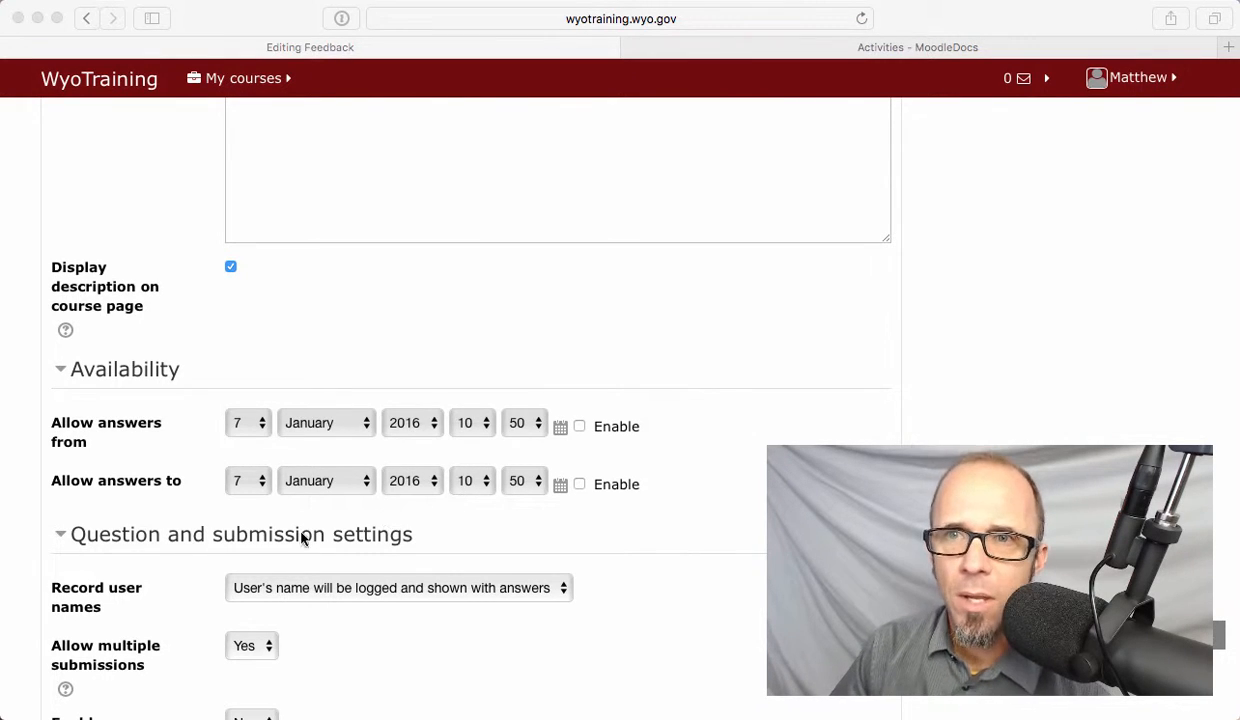
{"action": "scroll", "coordinate": [623, 584], "scroll_direction": "down", "scroll_amount": 4}
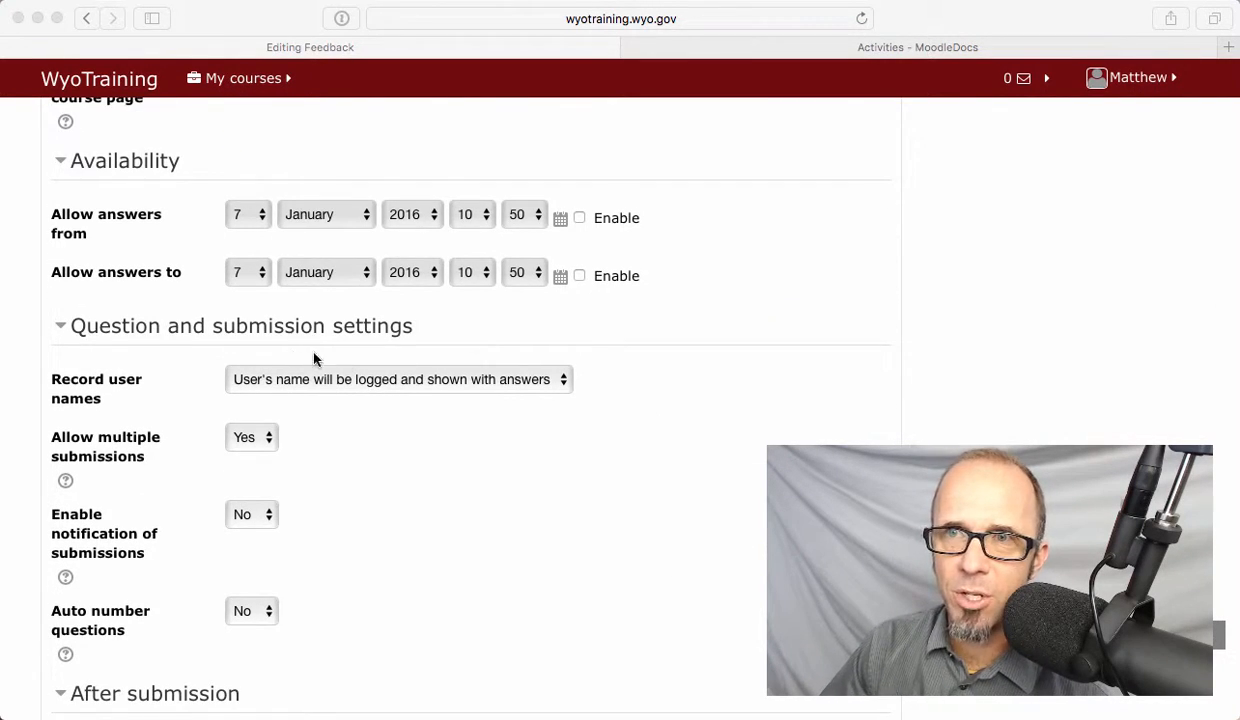
{"action": "left_click", "coordinate": [548, 381]}
{"action": "left_click", "coordinate": [545, 382]}
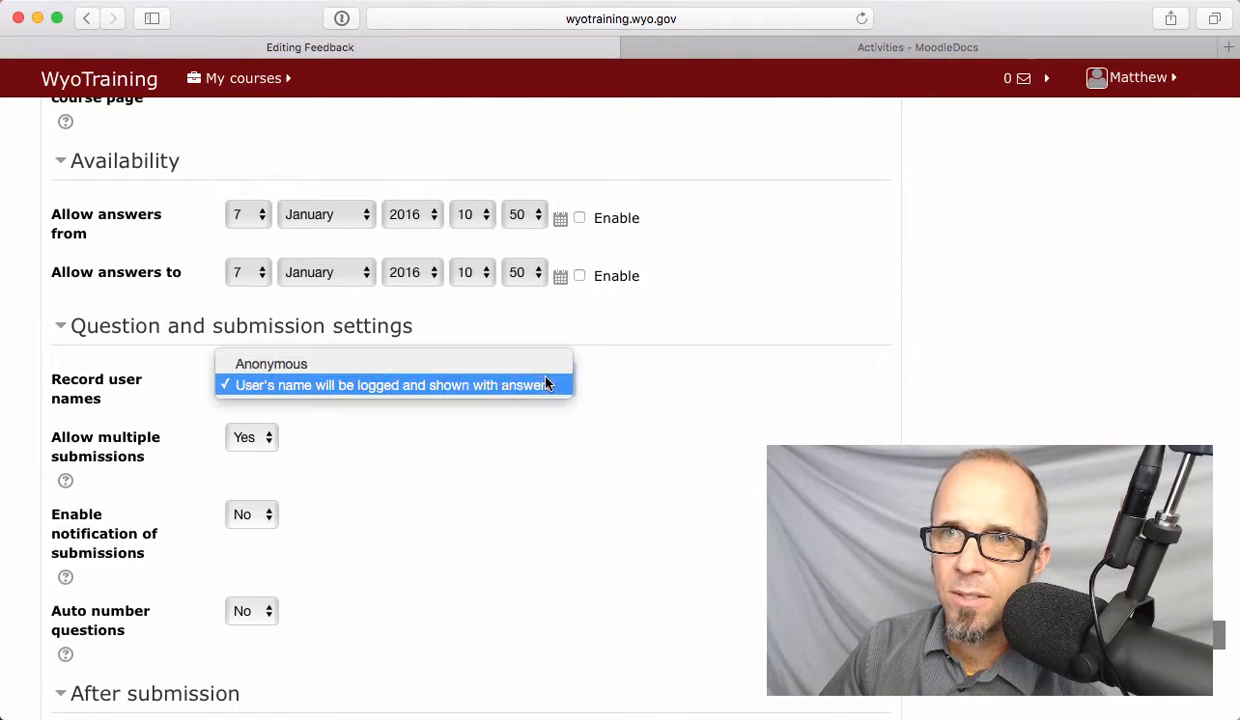
{"action": "left_click", "coordinate": [447, 362]}
- Review the multiple-submission and notification options, the after-submission settings and the common module settings
{"action": "left_click", "coordinate": [264, 441]}
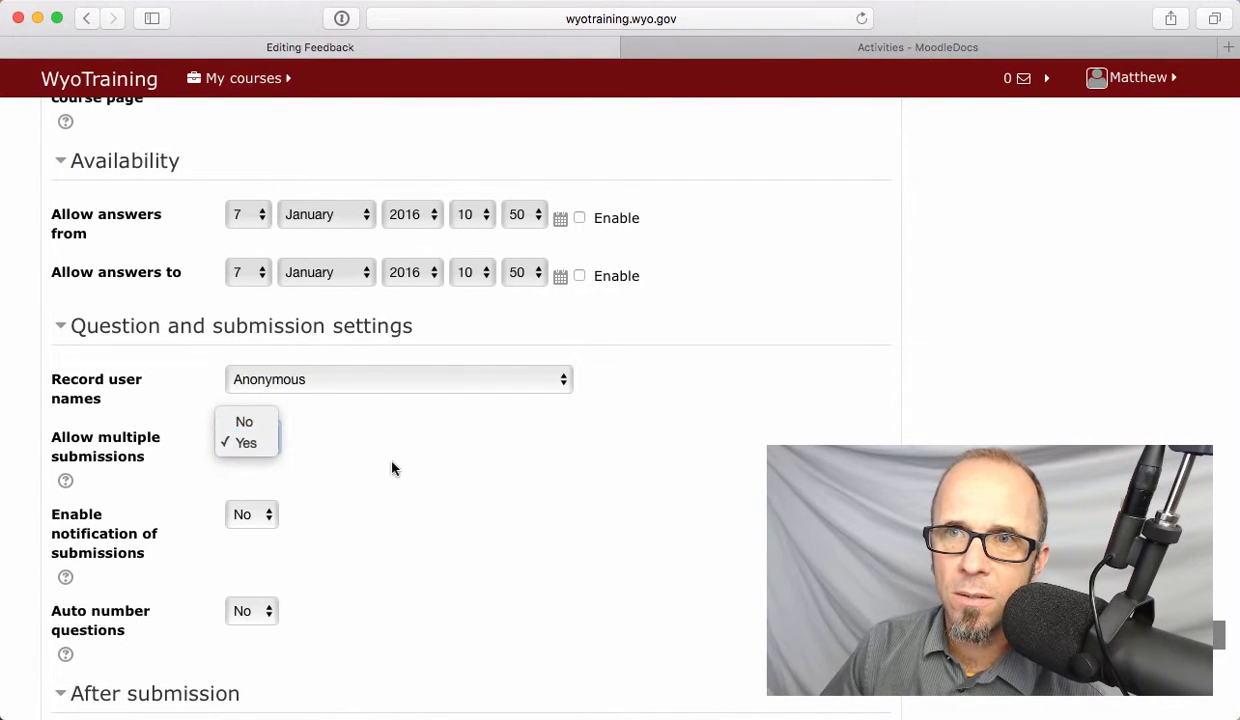
{"action": "left_click", "coordinate": [300, 520]}
{"action": "left_click", "coordinate": [256, 515]}
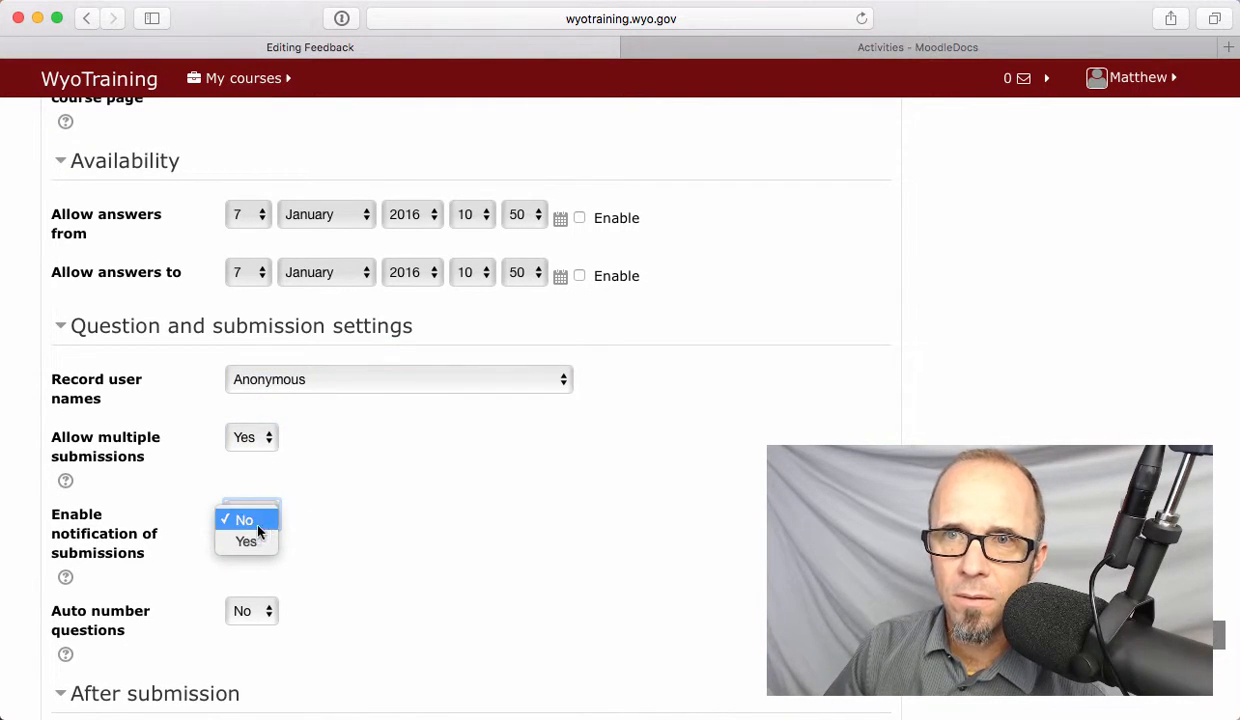
{"action": "left_click", "coordinate": [360, 549]}
{"action": "scroll", "coordinate": [380, 565], "scroll_direction": "down", "scroll_amount": 5}
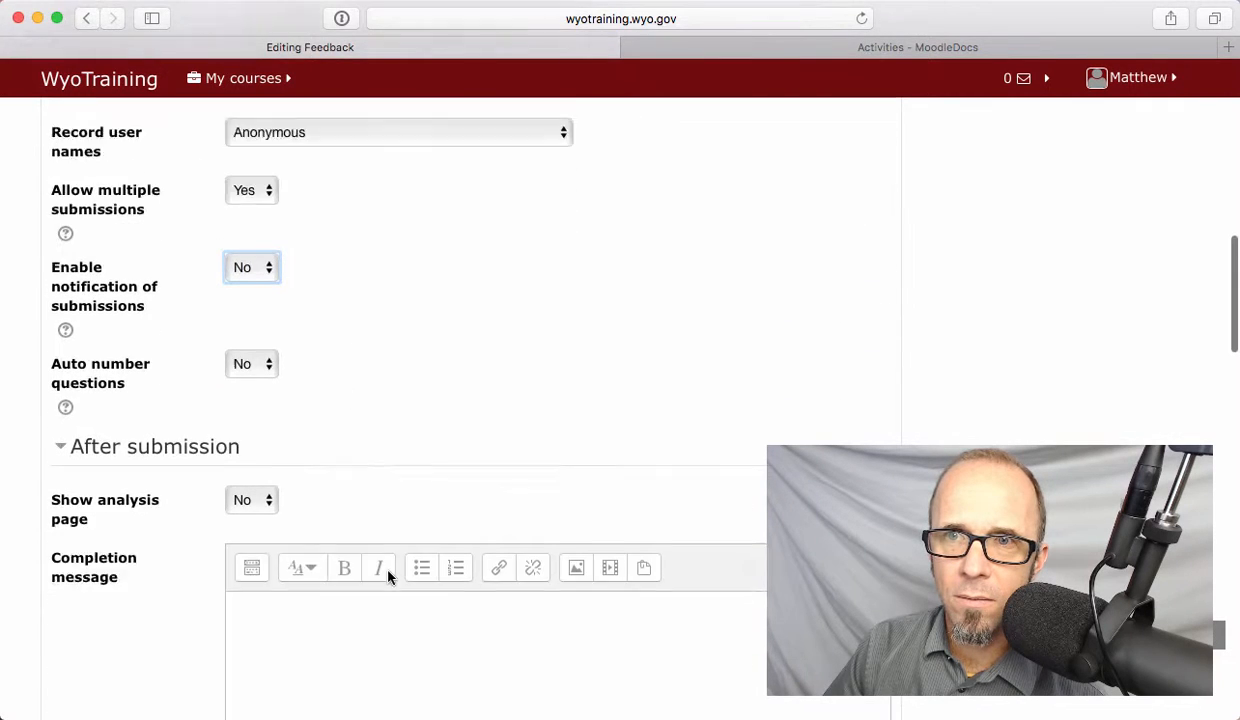
{"action": "scroll", "coordinate": [406, 340], "scroll_direction": "down", "scroll_amount": 3}
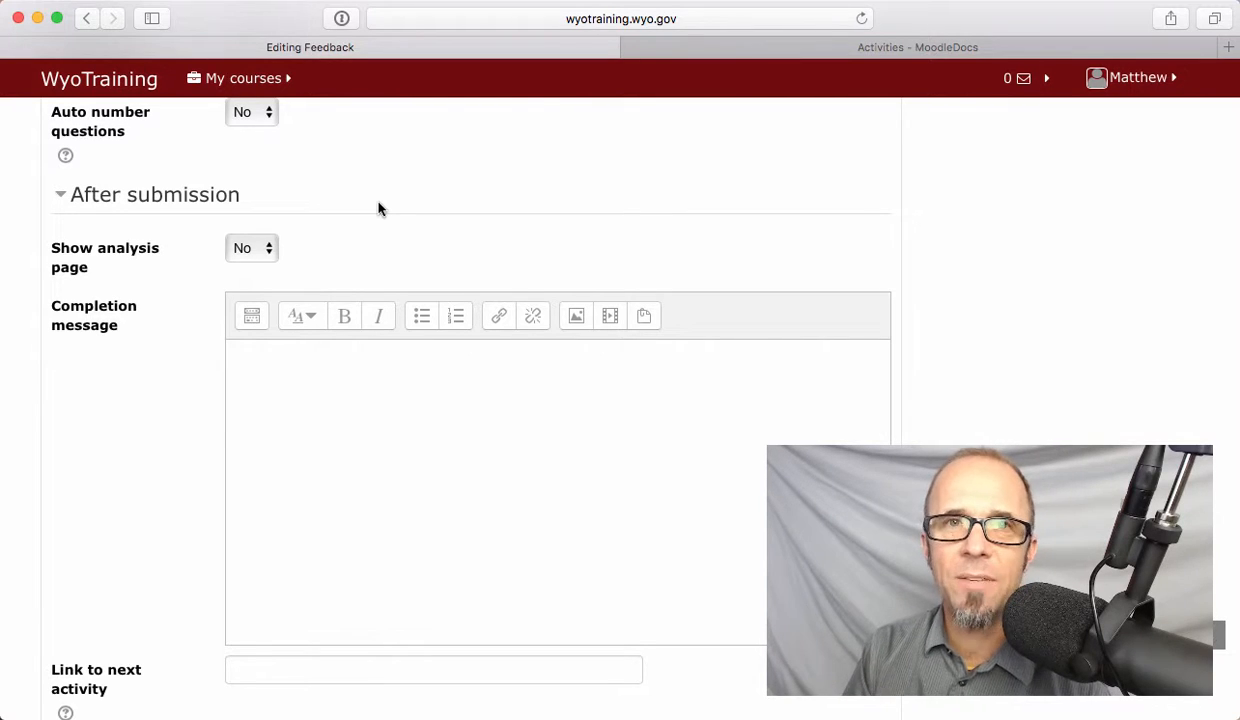
{"action": "scroll", "coordinate": [368, 399], "scroll_direction": "down", "scroll_amount": 6}
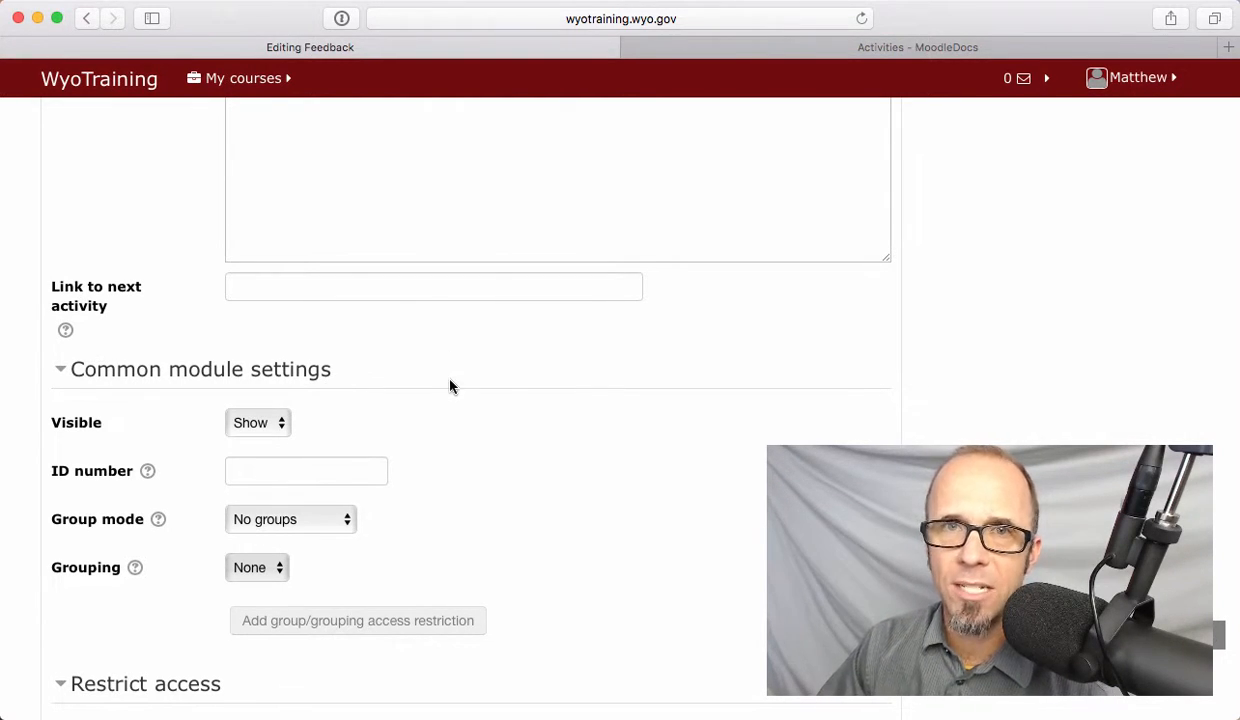
- Check the visibility choices and read the ID number help in the feedback activity's common module settings
{"action": "left_click", "coordinate": [282, 425]}
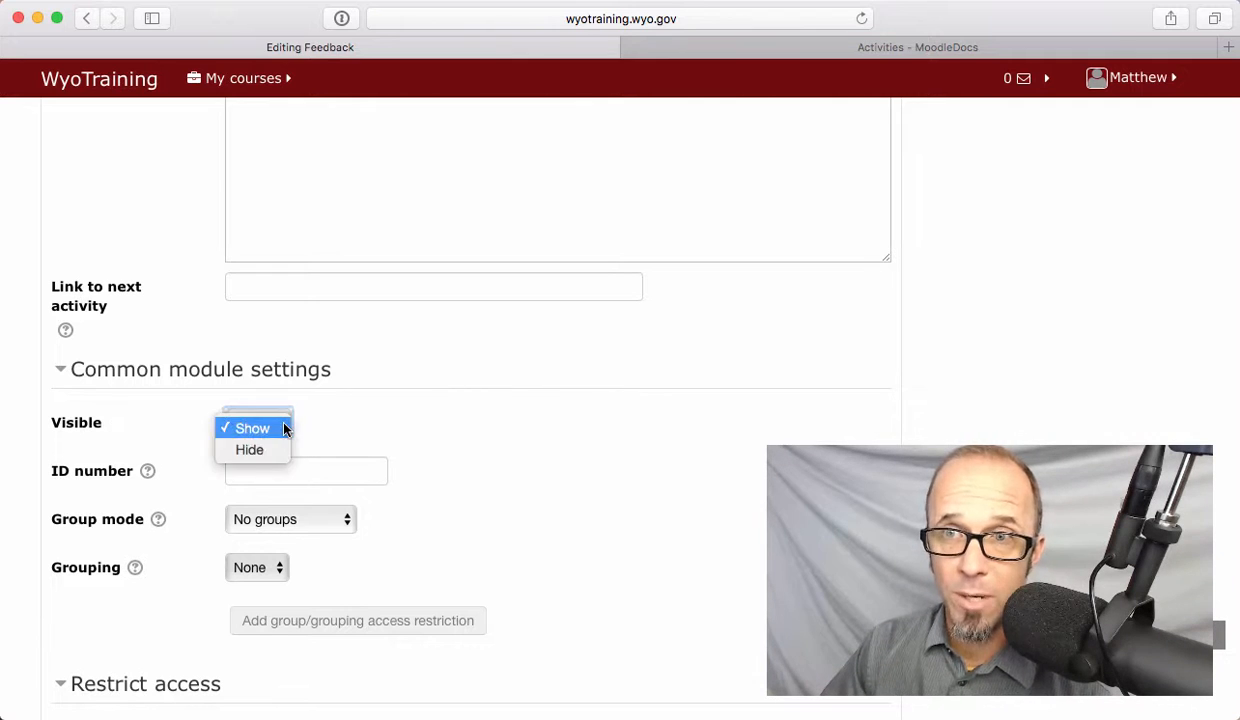
{"action": "left_click", "coordinate": [281, 429]}
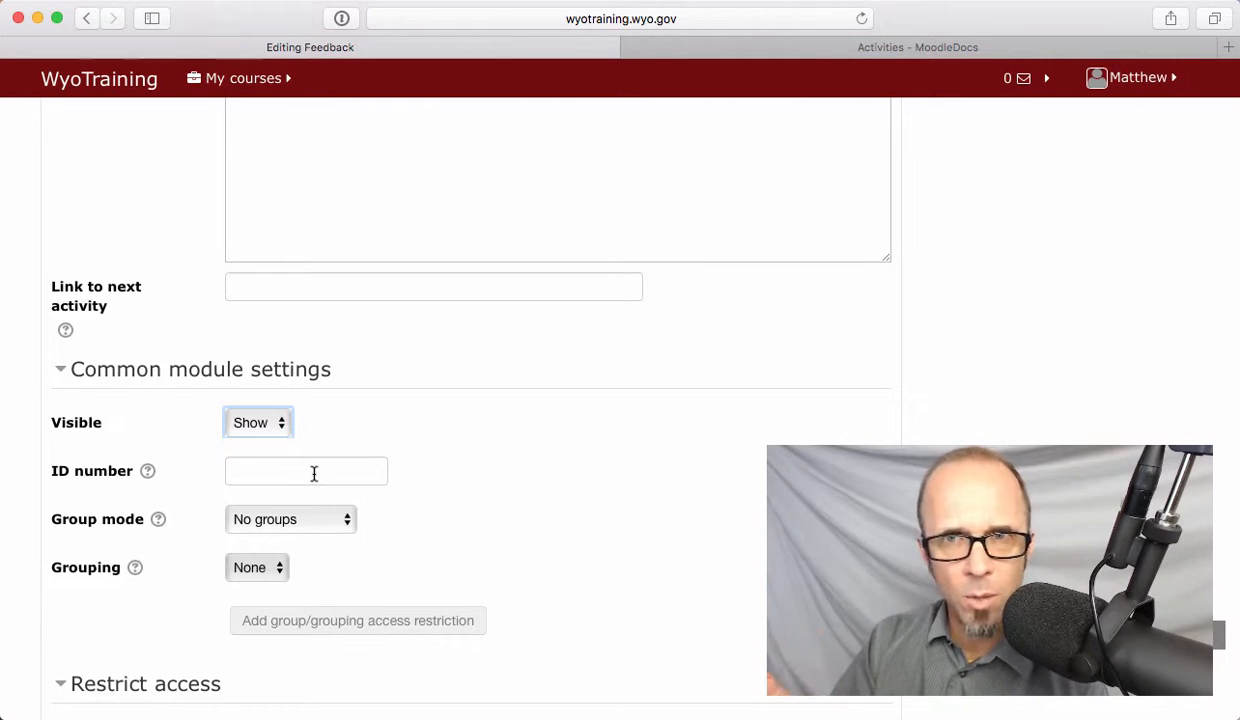
{"action": "left_click", "coordinate": [148, 472]}
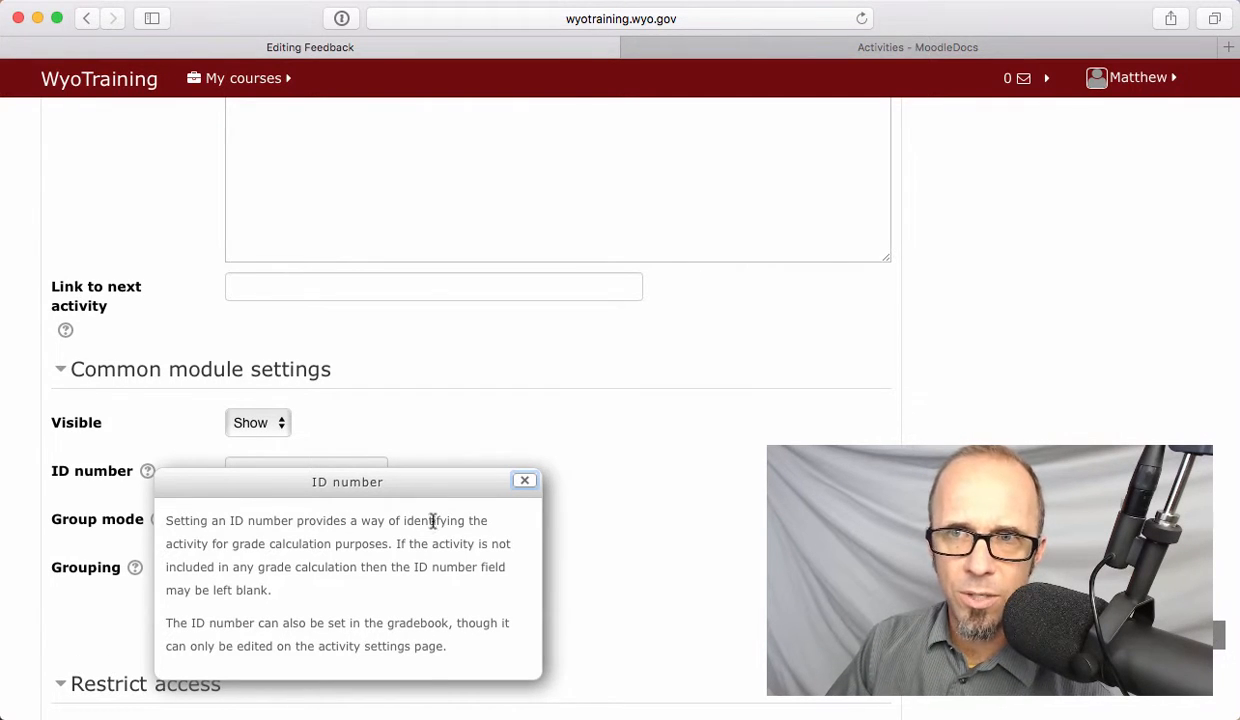
{"action": "left_click", "coordinate": [652, 538]}
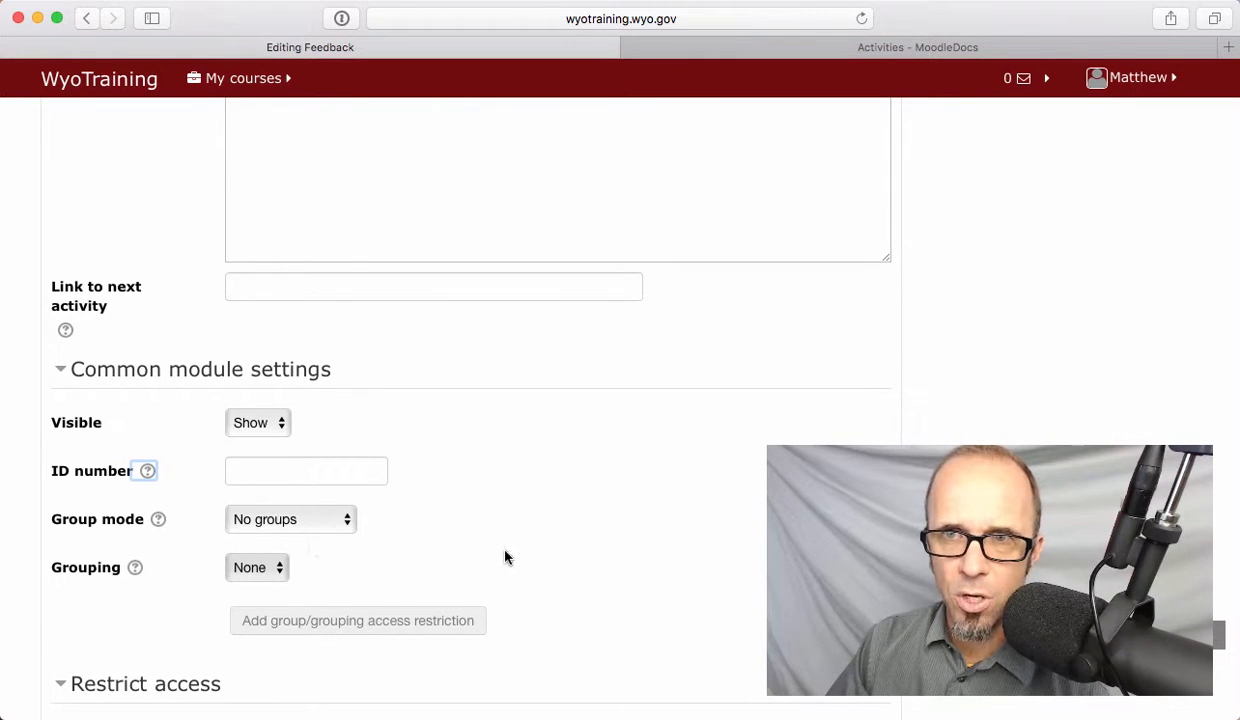
- Set completion tracking to show the activity as complete when conditions are met, require submitted feedback, and save and display the form
{"action": "scroll", "coordinate": [530, 545], "scroll_direction": "down", "scroll_amount": 2}
{"action": "scroll", "coordinate": [568, 540], "scroll_direction": "down", "scroll_amount": 5}
{"action": "scroll", "coordinate": [568, 540], "scroll_direction": "down", "scroll_amount": 1}
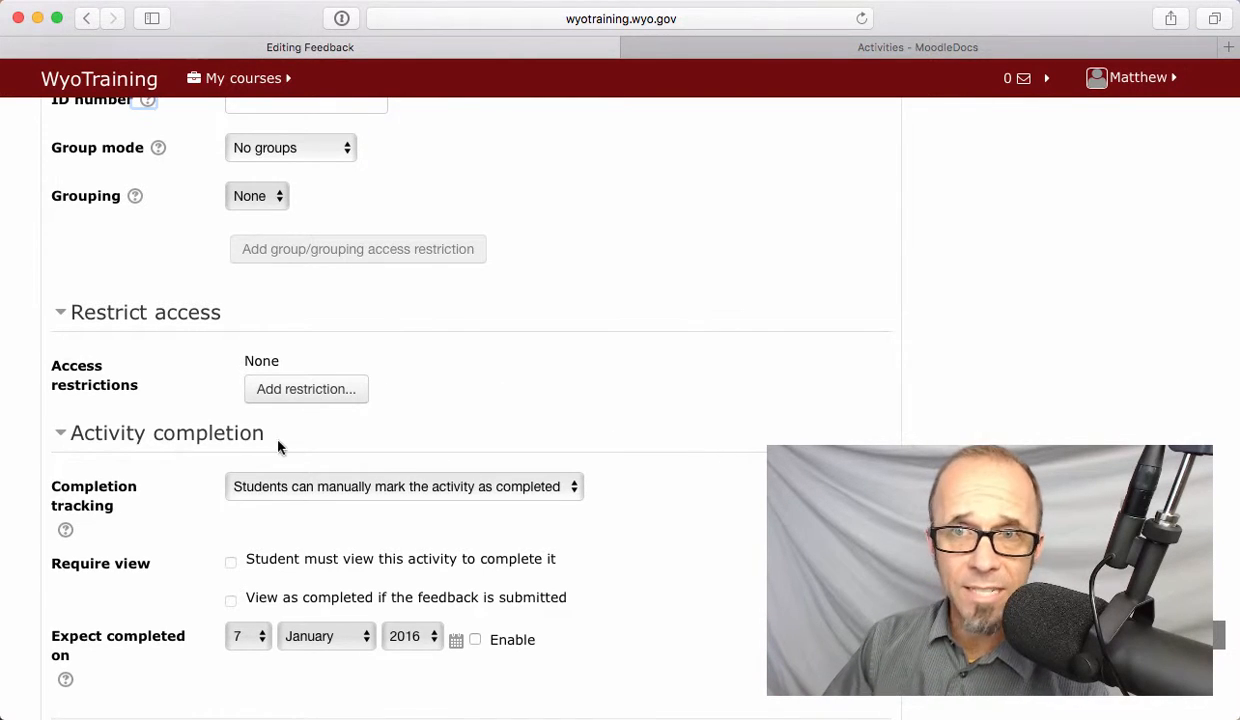
{"action": "scroll", "coordinate": [670, 520], "scroll_direction": "down", "scroll_amount": 2}
{"action": "left_click", "coordinate": [552, 399]}
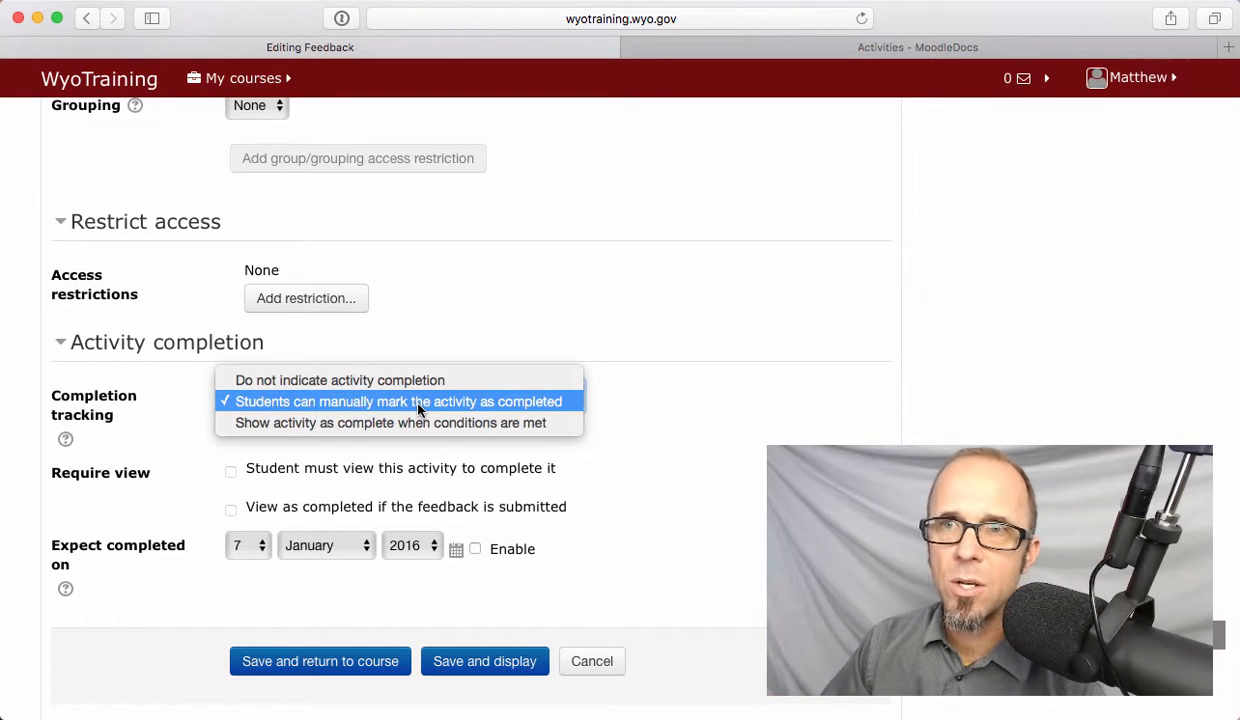
{"action": "left_click", "coordinate": [346, 425]}
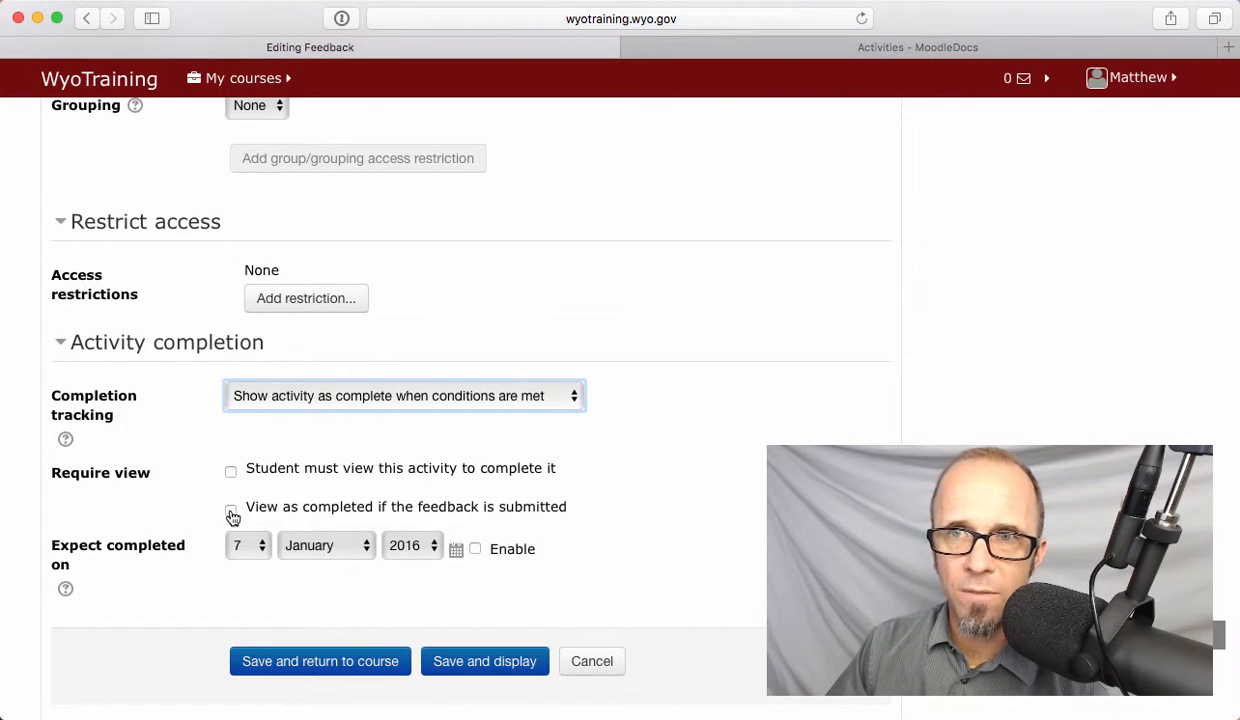
{"action": "left_click", "coordinate": [231, 512]}
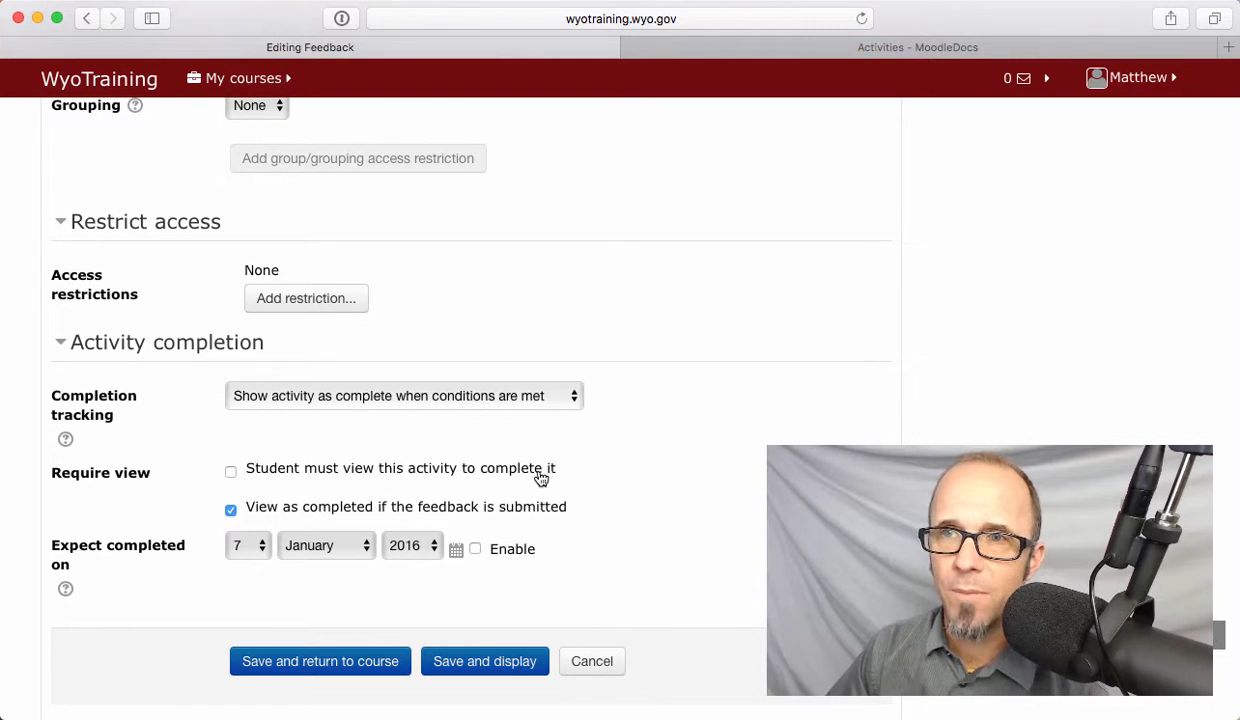
{"action": "left_click", "coordinate": [493, 654]}
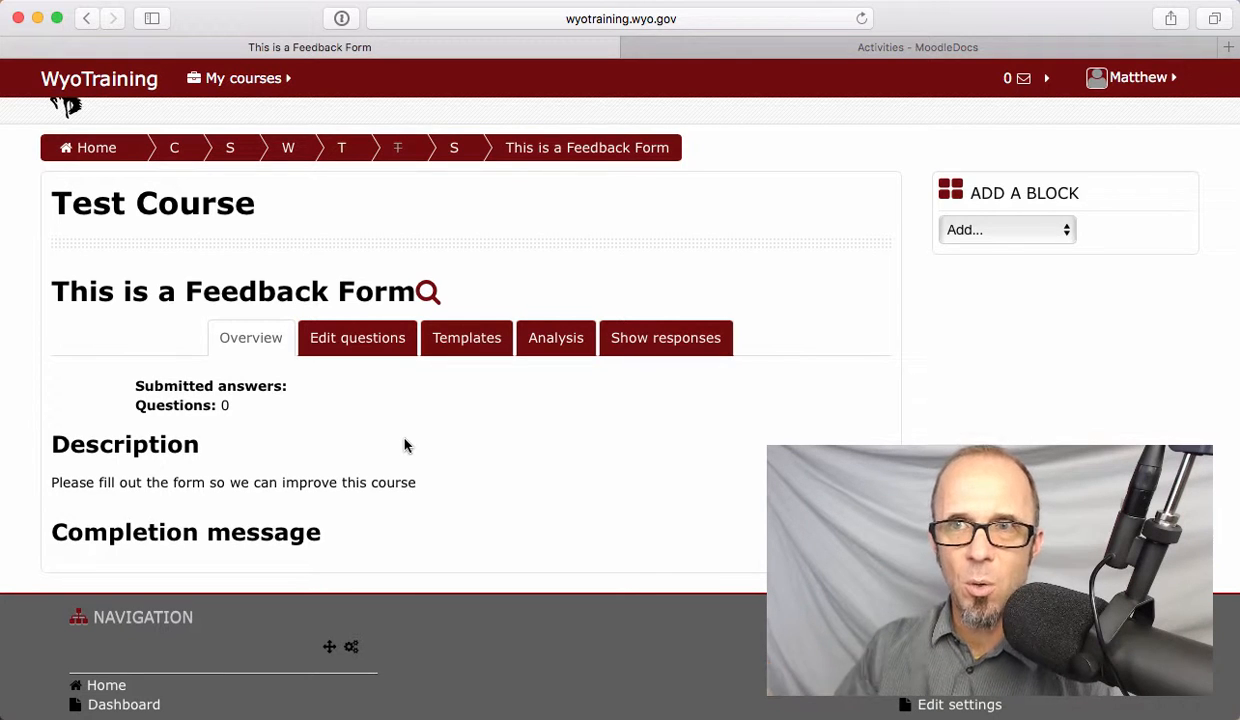
- Open the feedback form's question editor and review the content types that can be added
{"action": "left_click", "coordinate": [341, 330]}
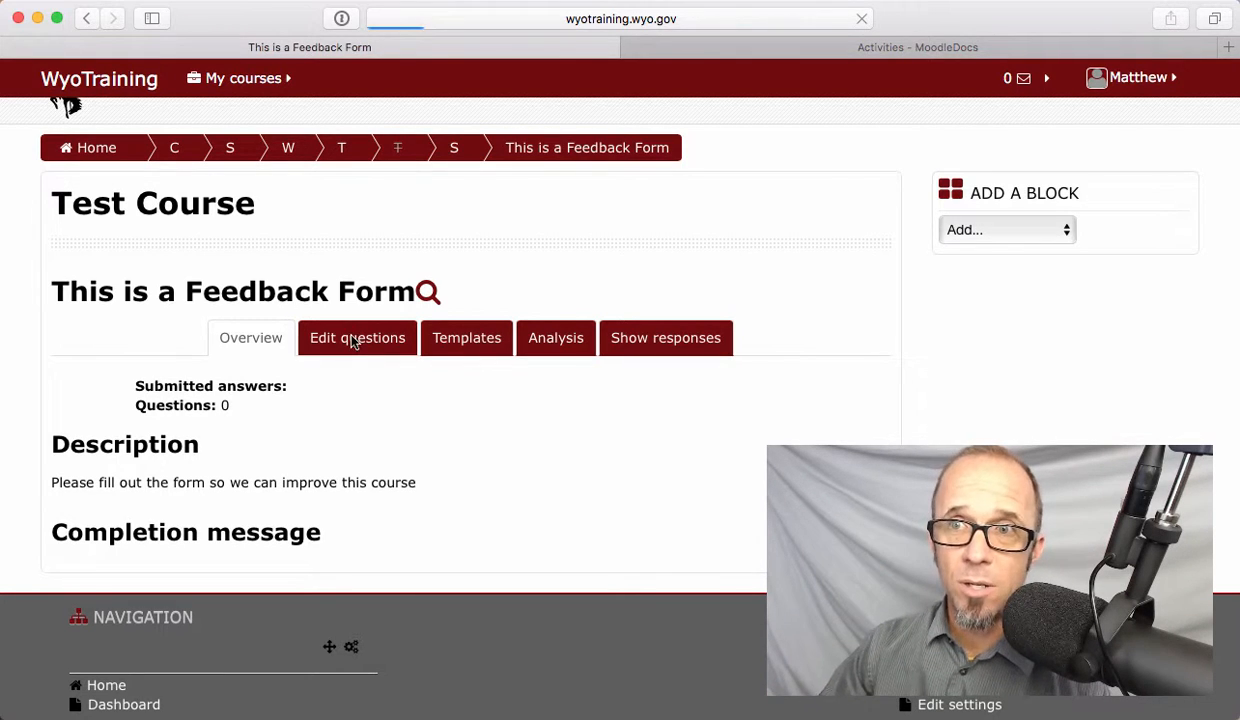
{"action": "left_click", "coordinate": [383, 494]}
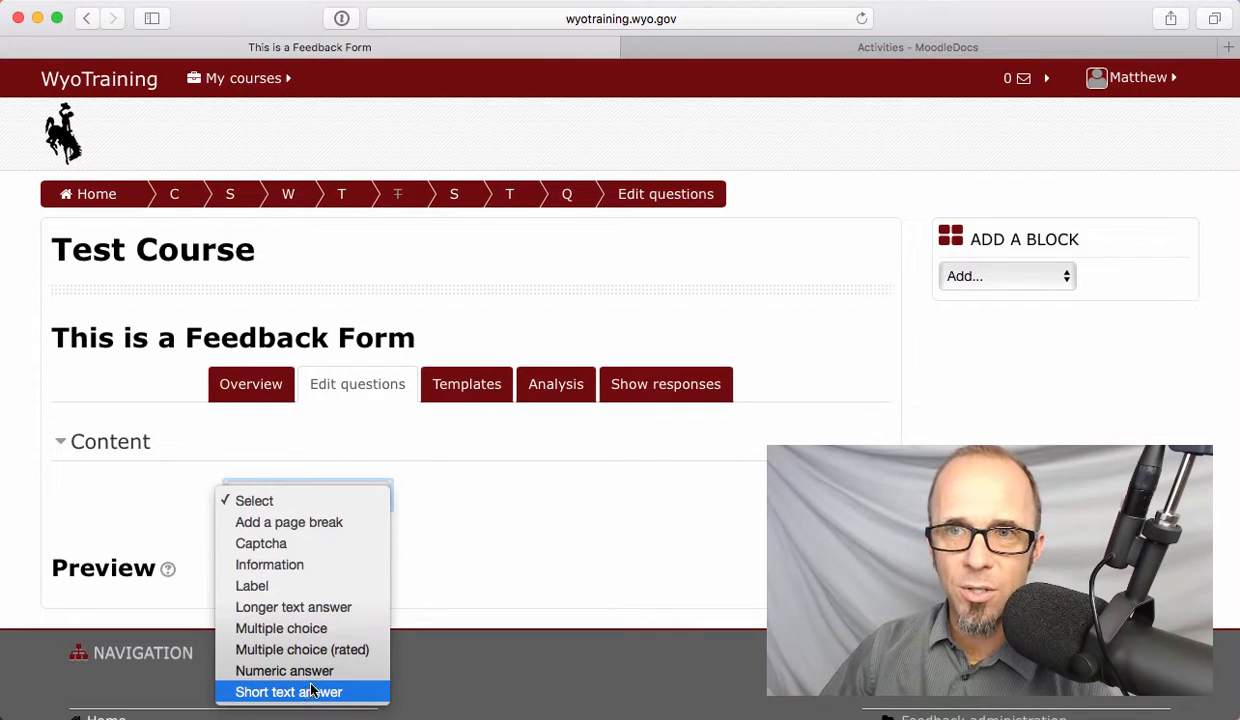
{"action": "left_click", "coordinate": [524, 515]}
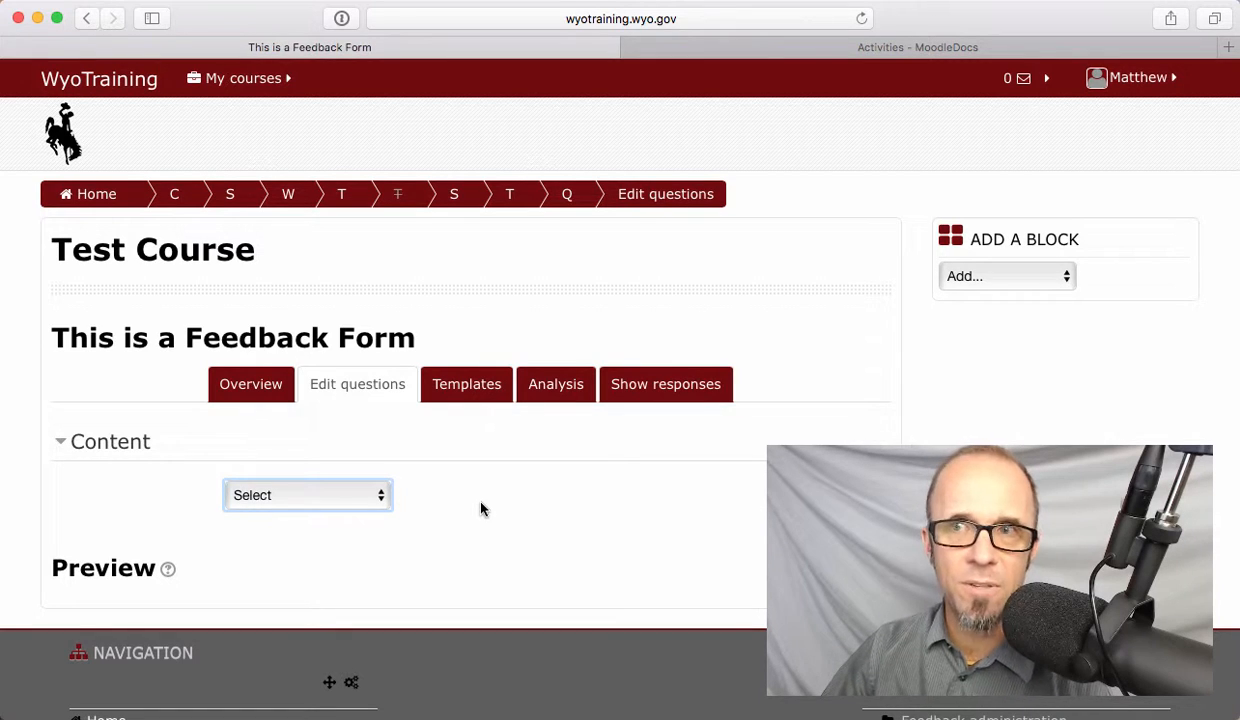
- Return to the test course page and add a URL resource to the first section
{"action": "left_click", "coordinate": [401, 197]}
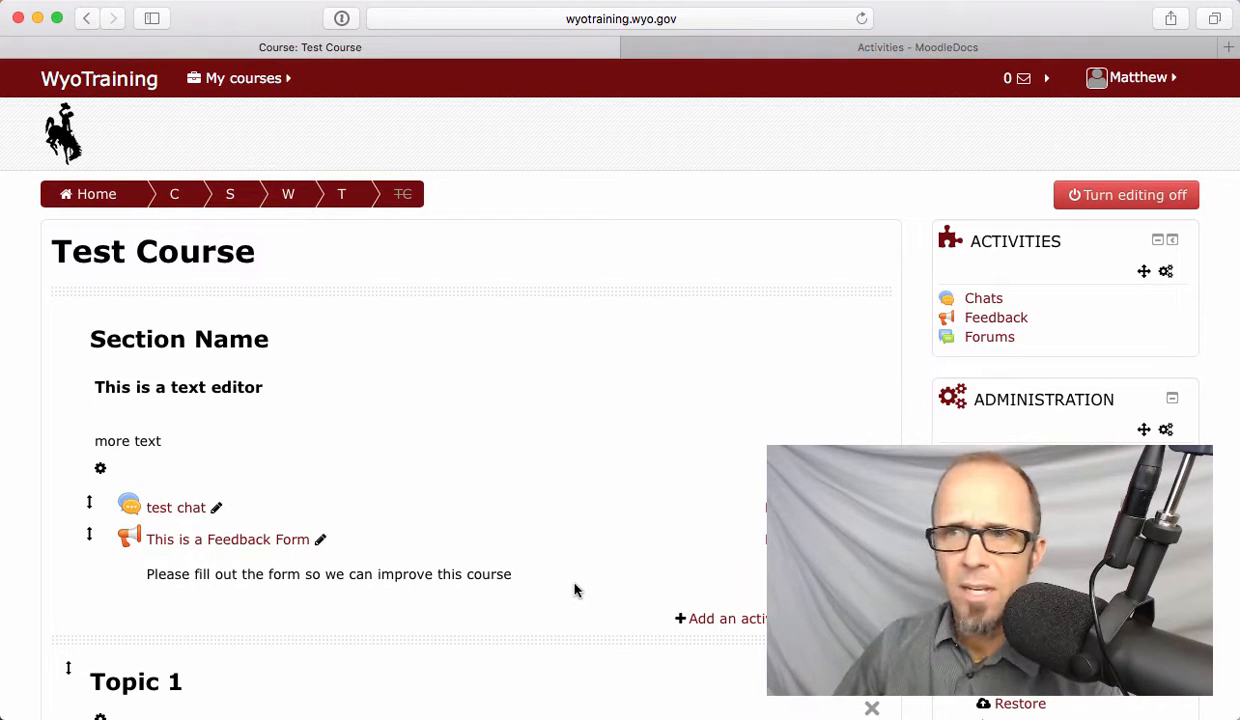
{"action": "scroll", "coordinate": [758, 620], "scroll_direction": "down", "scroll_amount": 1}
{"action": "left_click", "coordinate": [727, 580]}
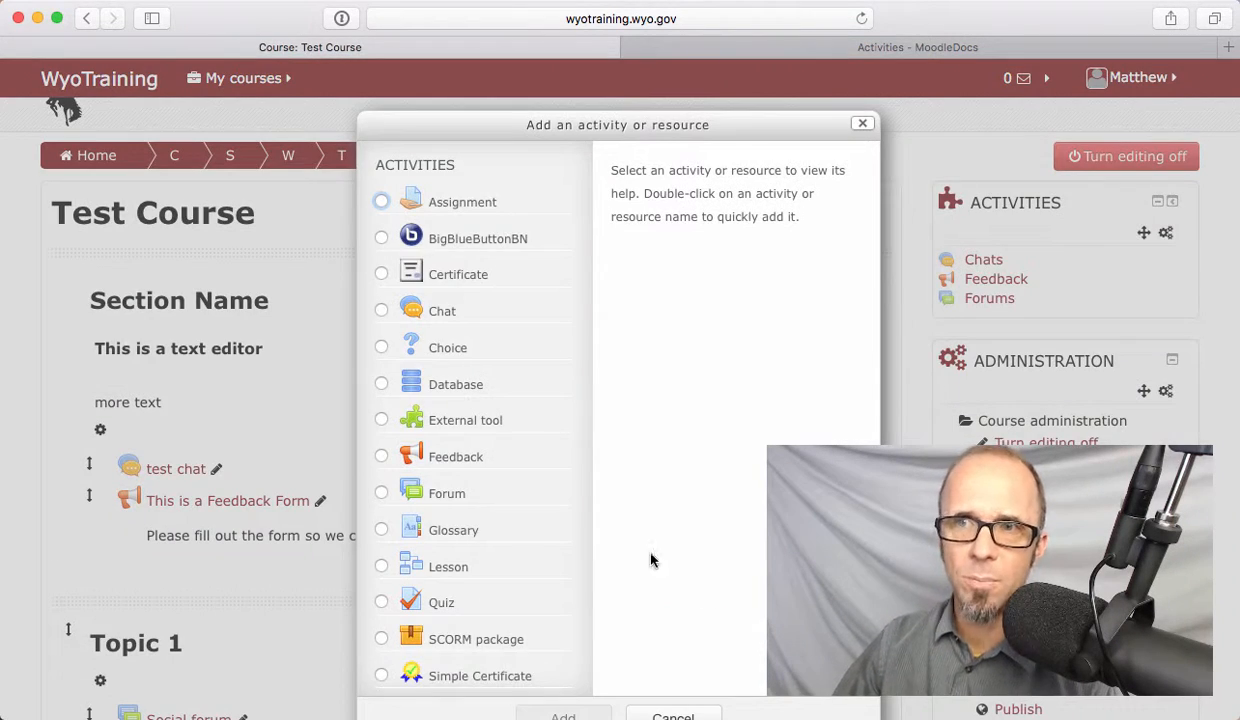
{"action": "scroll", "coordinate": [487, 560], "scroll_direction": "down", "scroll_amount": 10}
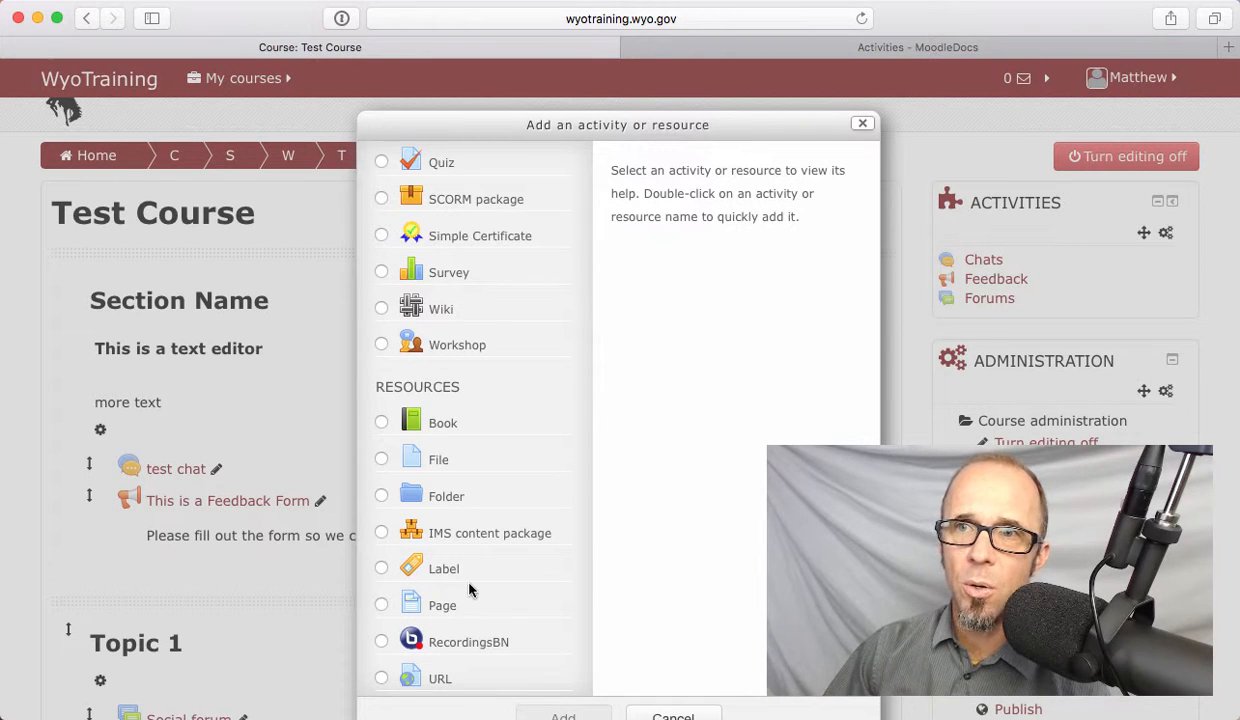
{"action": "double_click", "coordinate": [441, 680]}
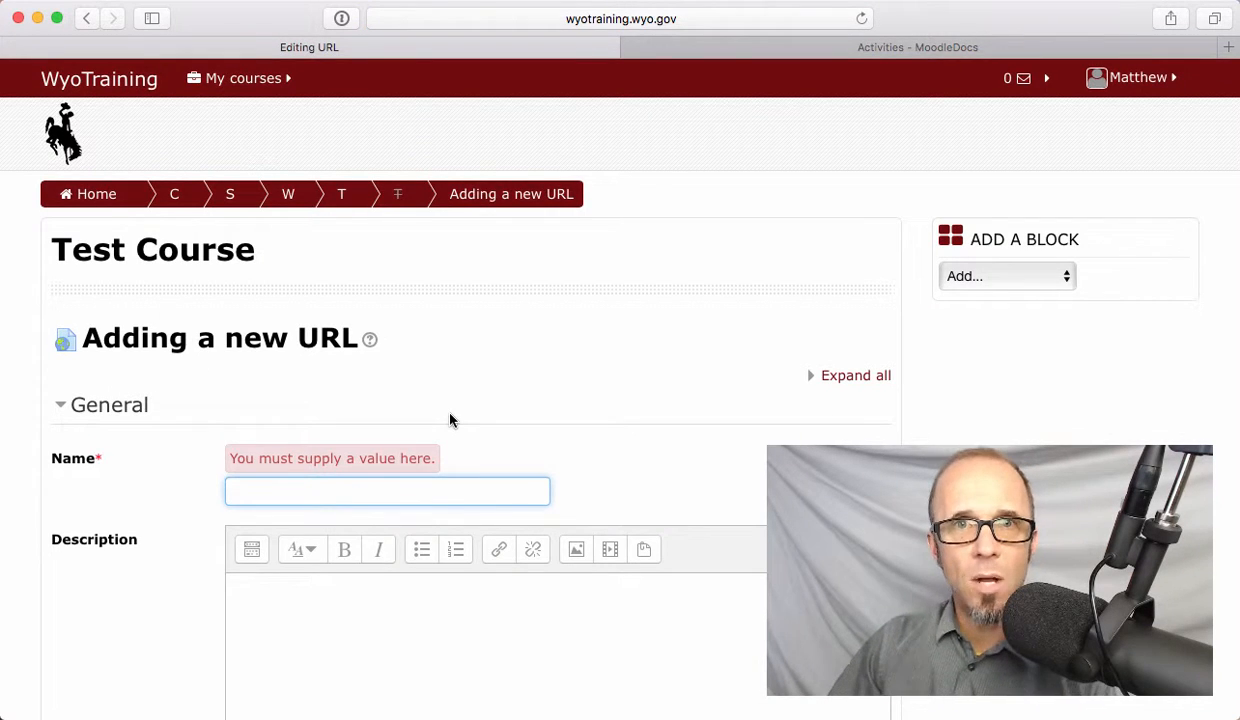
- Set the new URL resource's display option to In pop-up and go through its pop-up width and height fields
{"action": "left_click", "coordinate": [285, 605]}
{"action": "scroll", "coordinate": [504, 620], "scroll_direction": "down", "scroll_amount": 5}
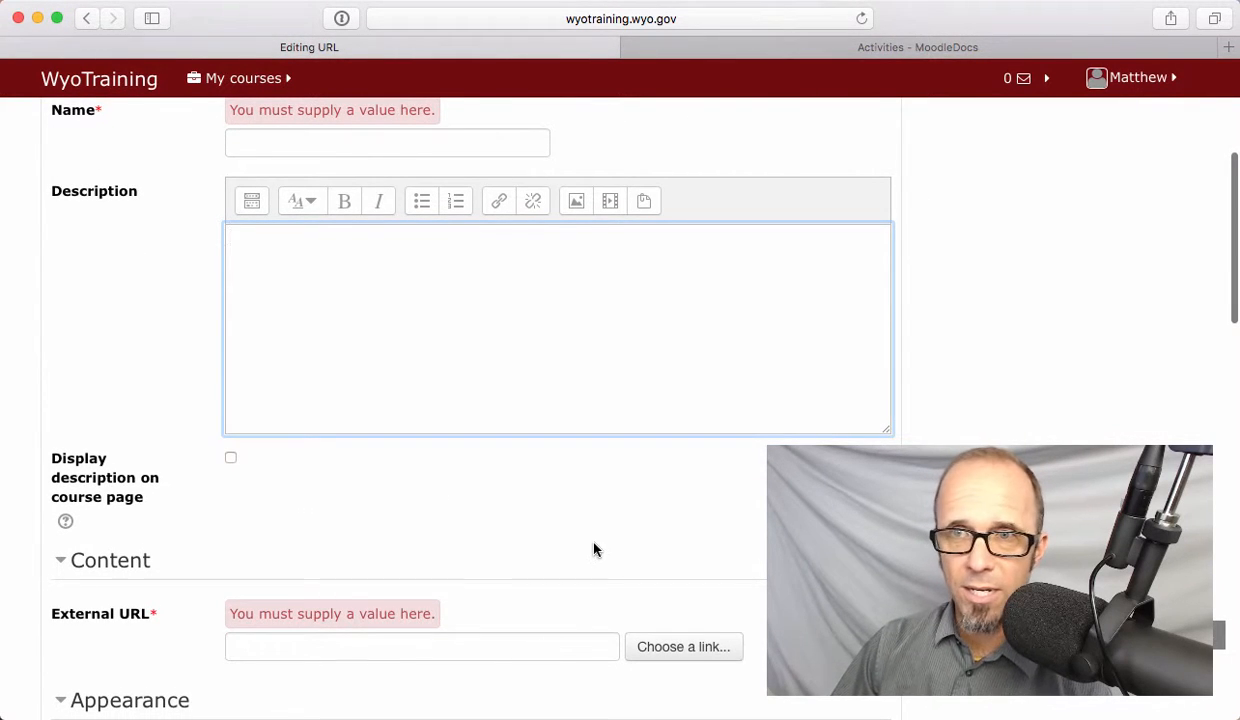
{"action": "scroll", "coordinate": [594, 549], "scroll_direction": "down", "scroll_amount": 4}
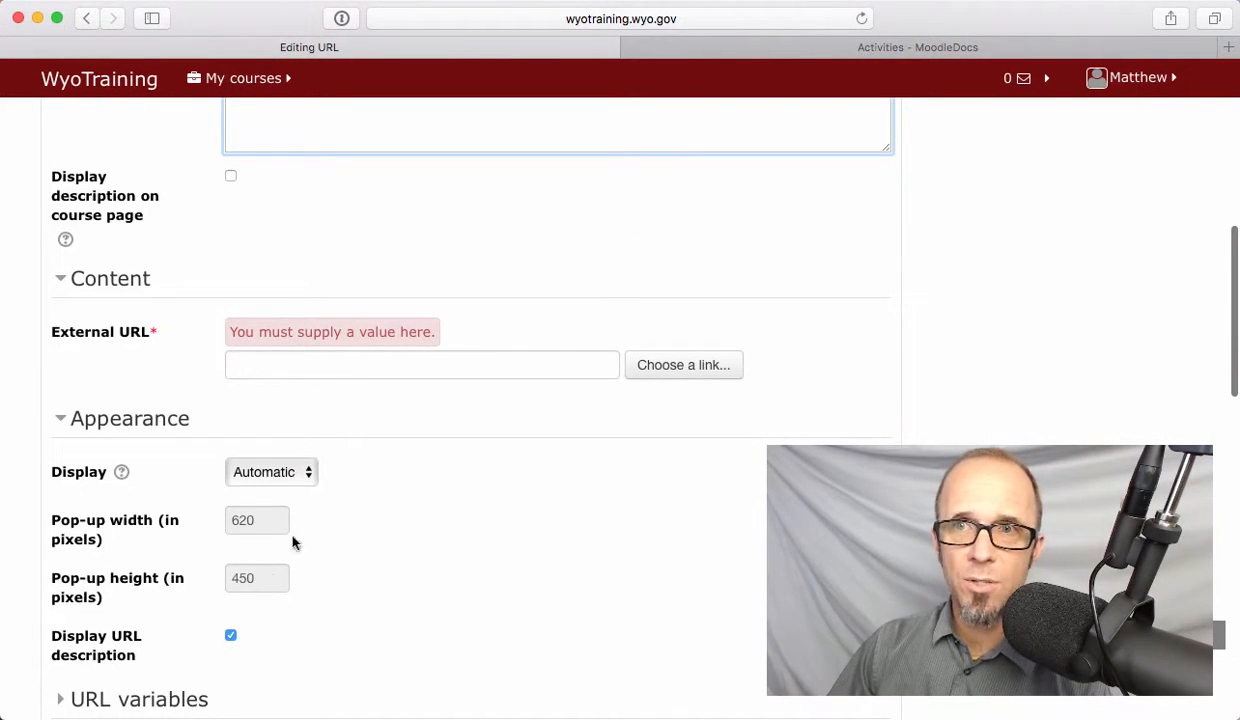
{"action": "left_click", "coordinate": [310, 478]}
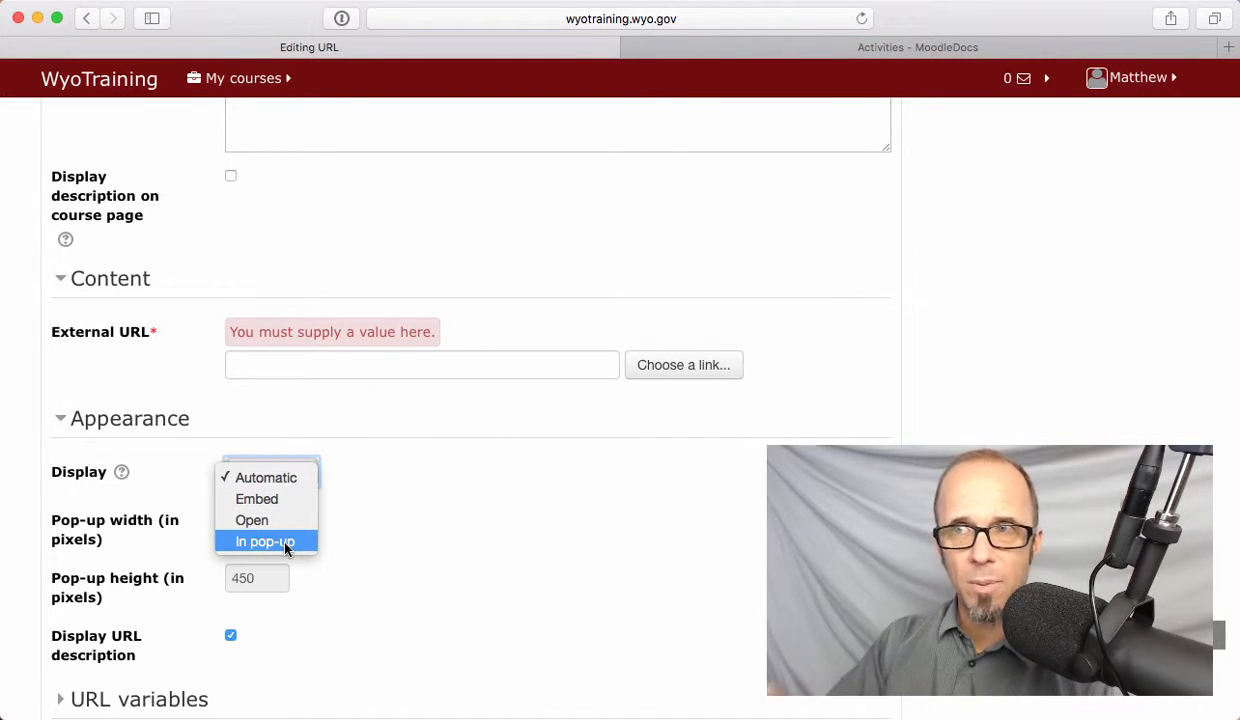
{"action": "left_click", "coordinate": [400, 559]}
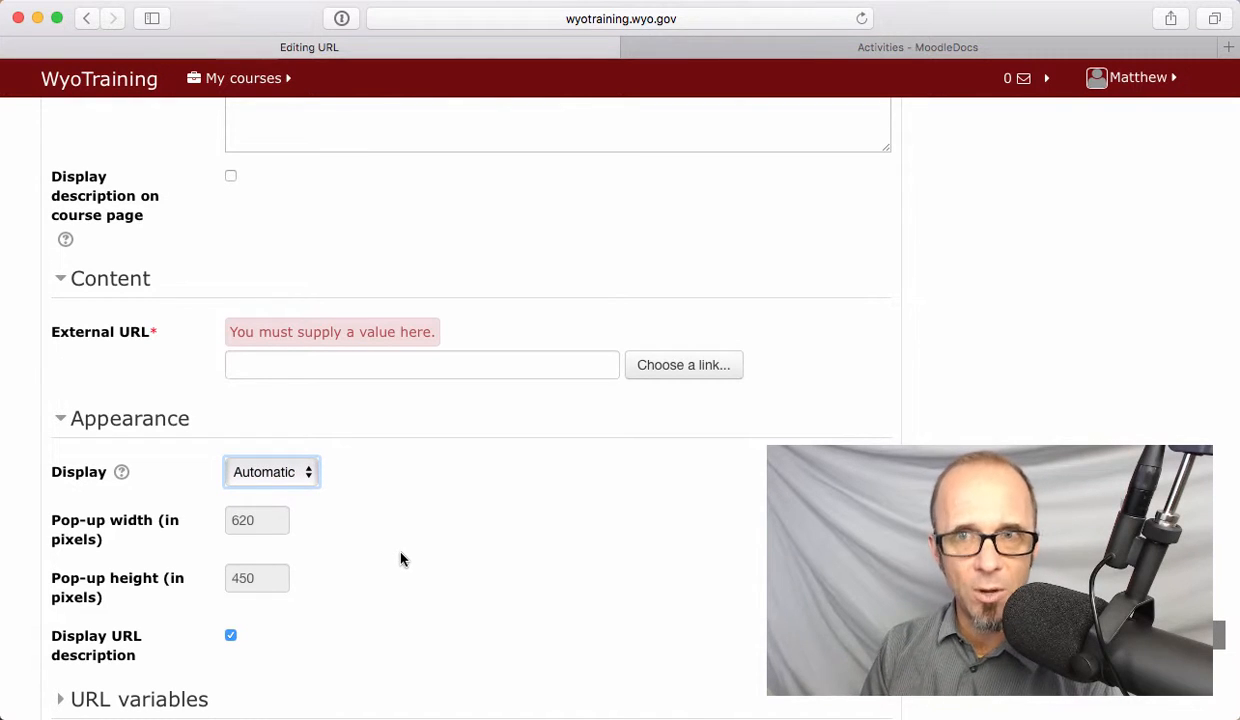
{"action": "left_click", "coordinate": [308, 478]}
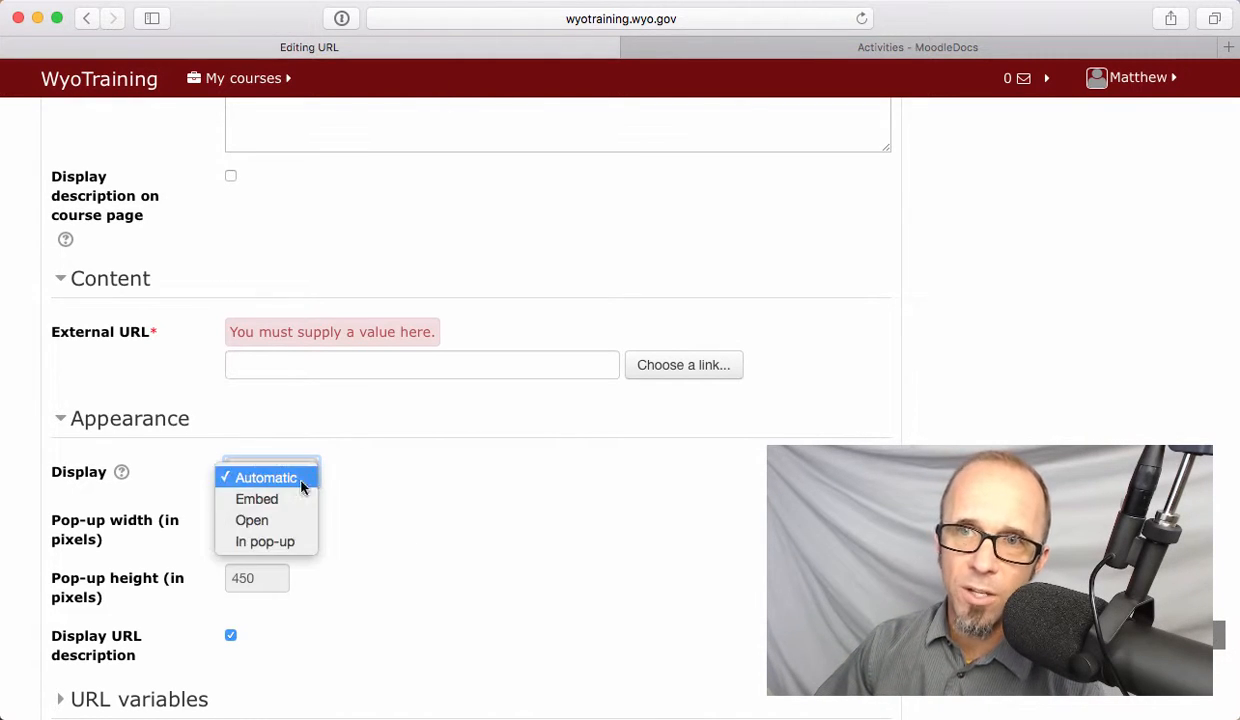
{"action": "left_click", "coordinate": [277, 545]}
{"action": "key", "text": "Tab"}
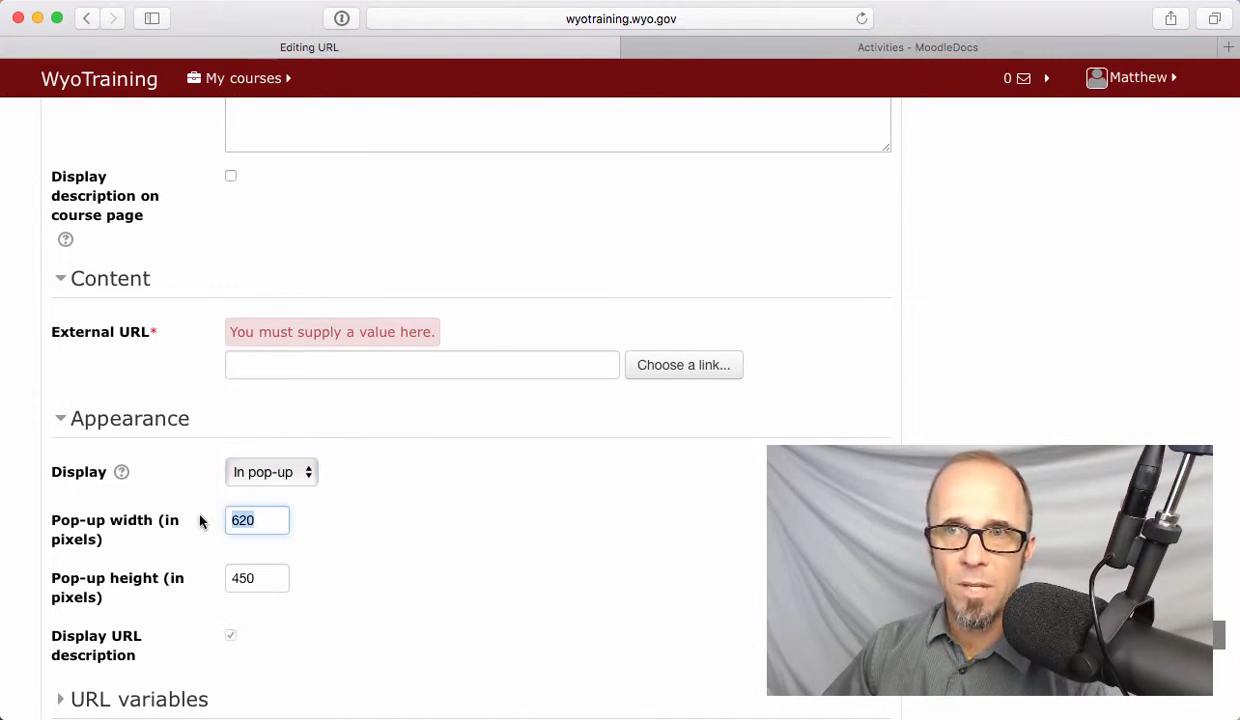
{"action": "key", "text": "Tab"}
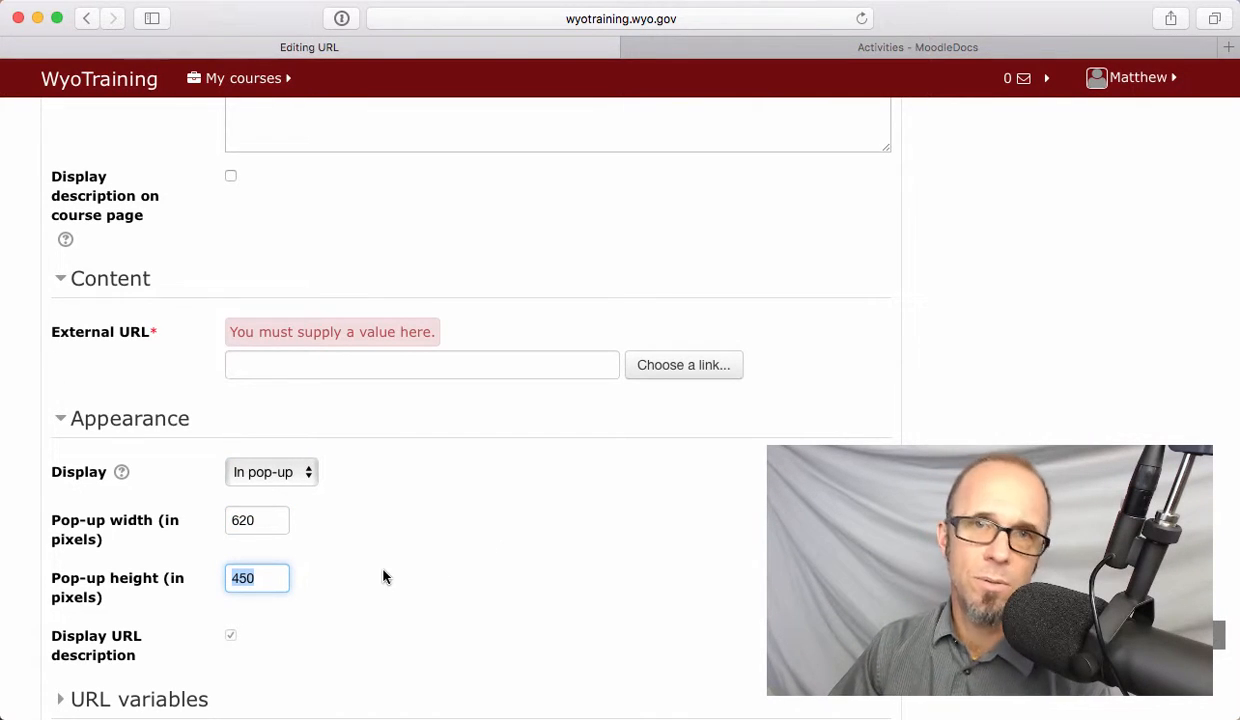
- Examine the URL variables and the common module settings of the new URL resource, collapsing each group again
{"action": "scroll", "coordinate": [382, 584], "scroll_direction": "down", "scroll_amount": 5}
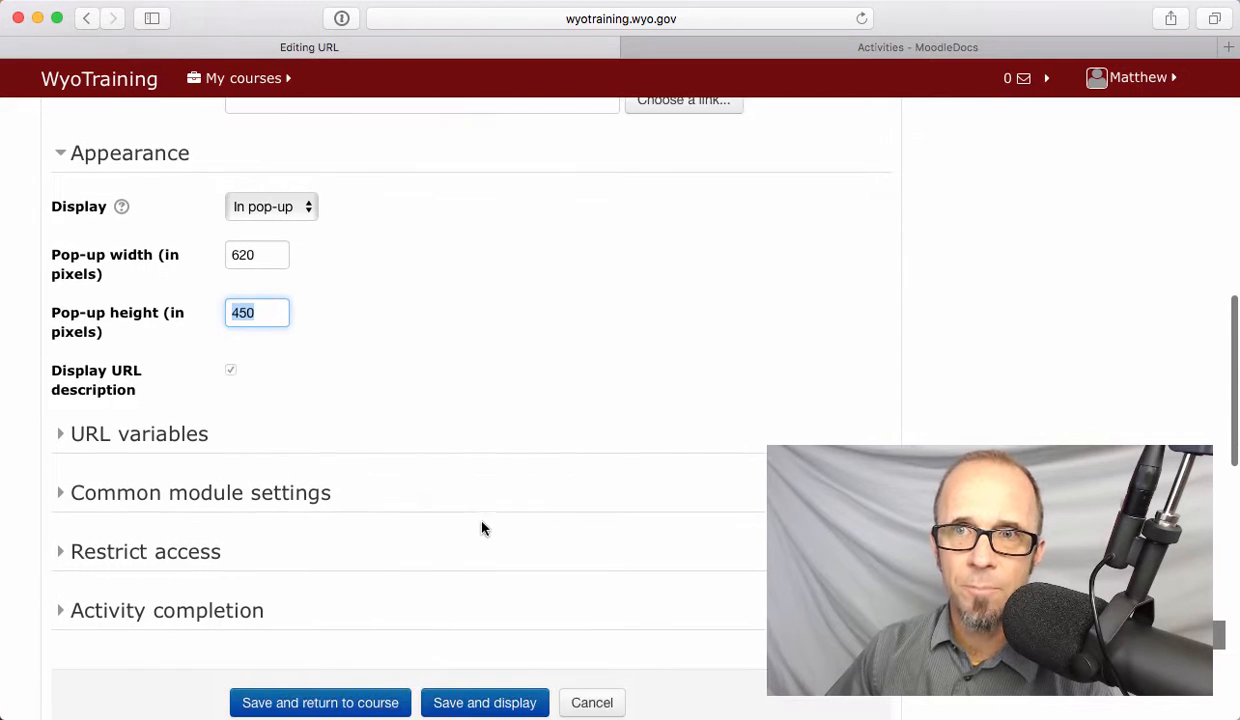
{"action": "left_click", "coordinate": [436, 408]}
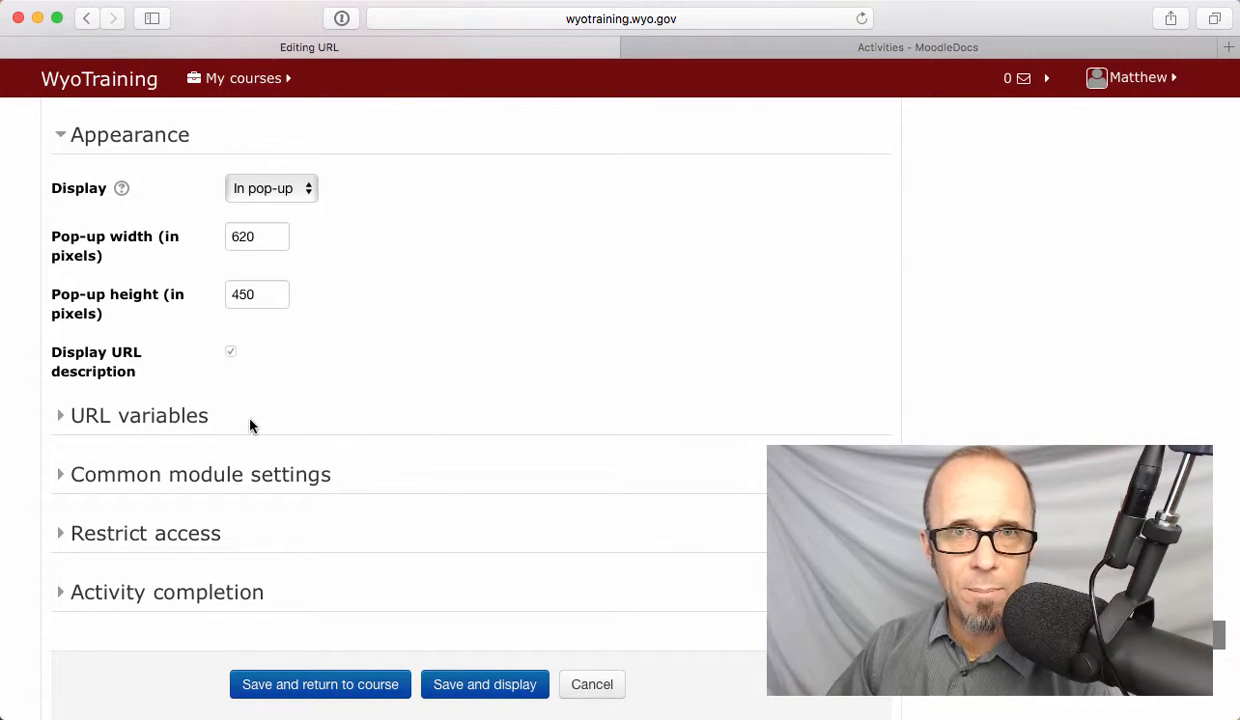
{"action": "left_click", "coordinate": [61, 418]}
{"action": "scroll", "coordinate": [600, 420], "scroll_direction": "down", "scroll_amount": 2}
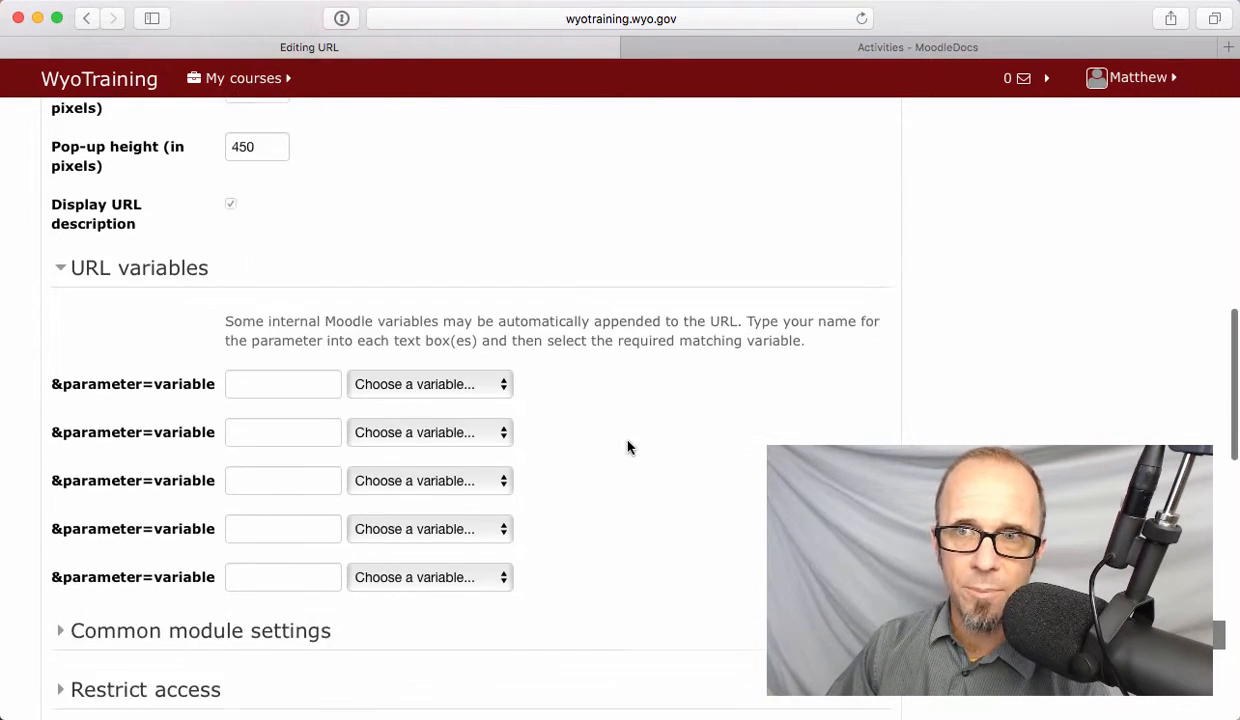
{"action": "scroll", "coordinate": [628, 447], "scroll_direction": "up", "scroll_amount": 1}
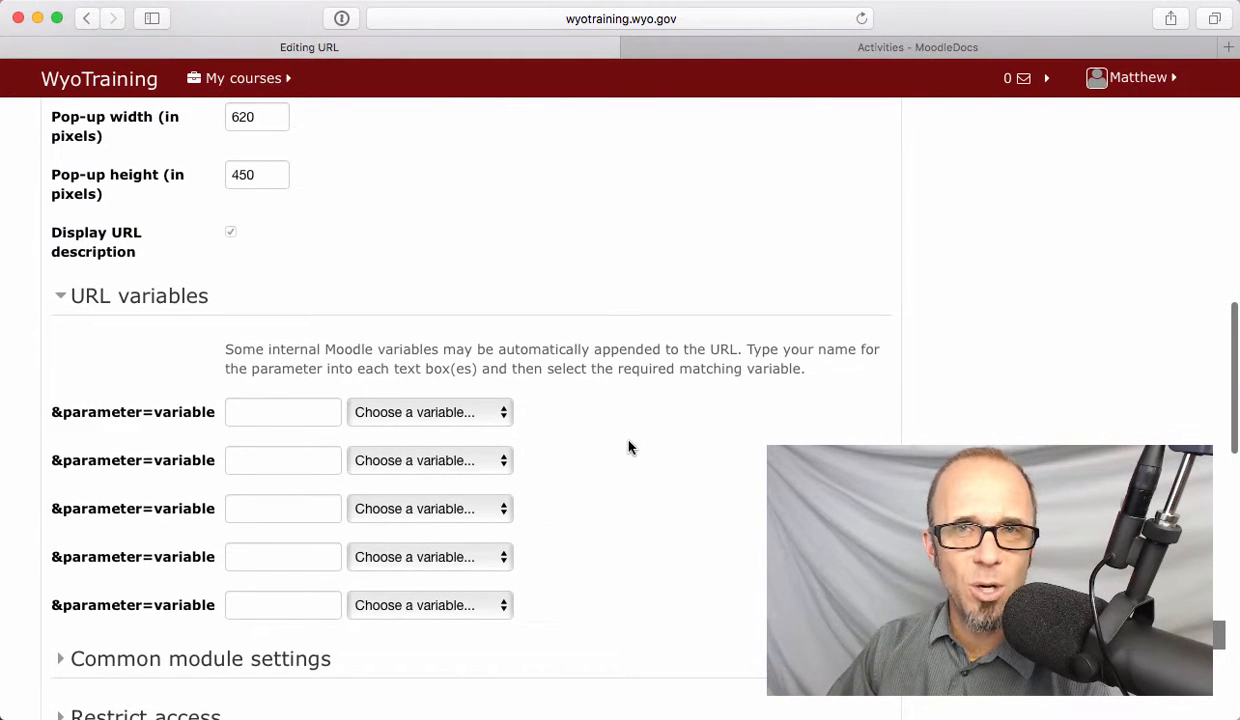
{"action": "scroll", "coordinate": [628, 447], "scroll_direction": "up", "scroll_amount": 3}
{"action": "left_click", "coordinate": [61, 419]}
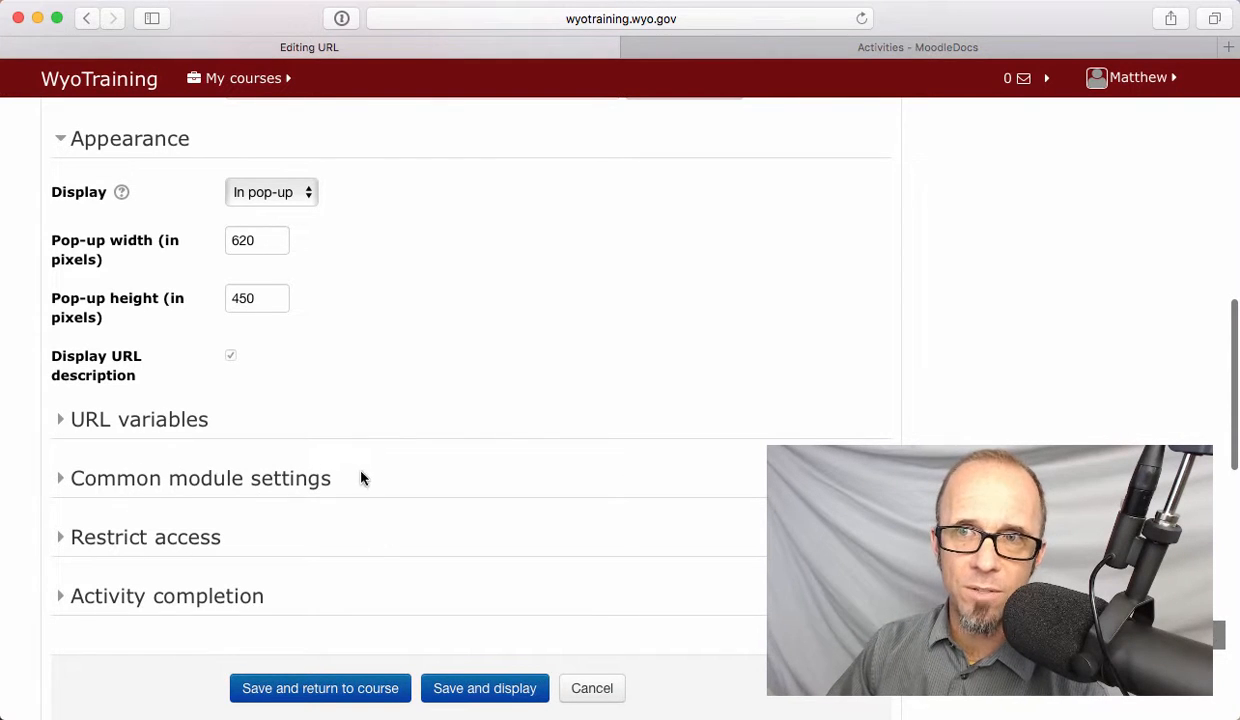
{"action": "left_click", "coordinate": [62, 478]}
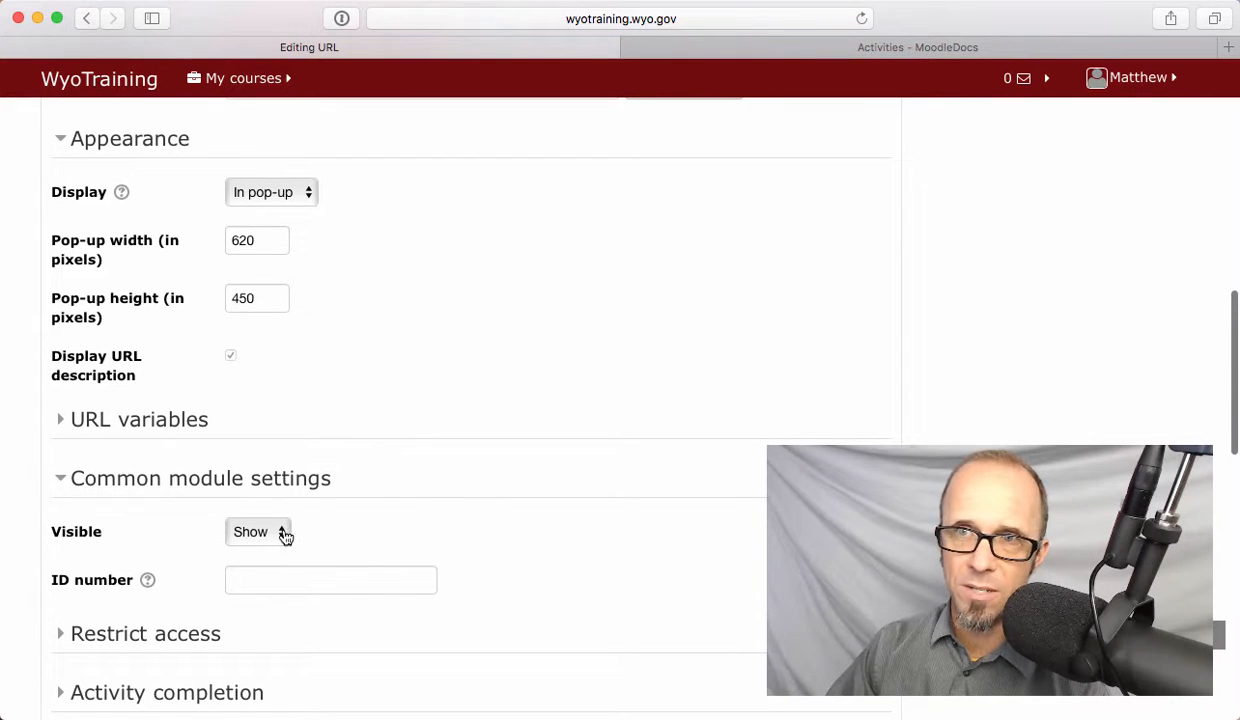
{"action": "left_click", "coordinate": [62, 478]}
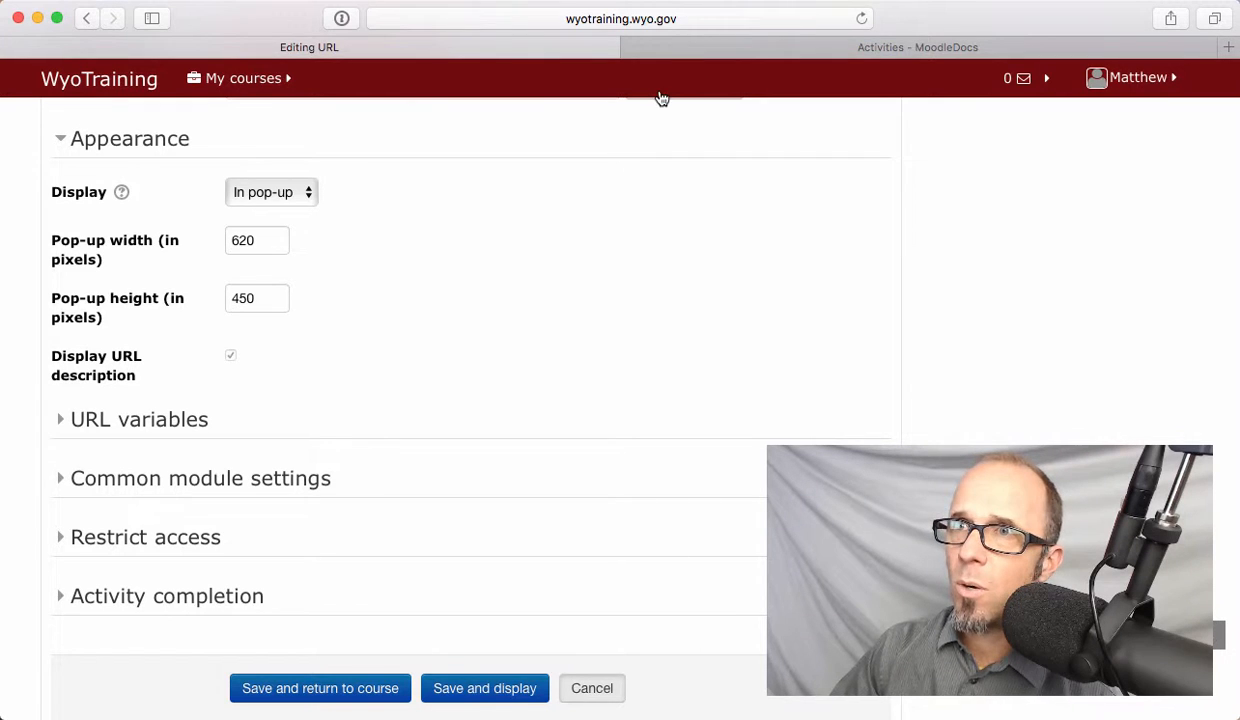
- Switch to the MoodleDocs Activities page and review its introduction and list of activity types
{"action": "left_click", "coordinate": [687, 49]}
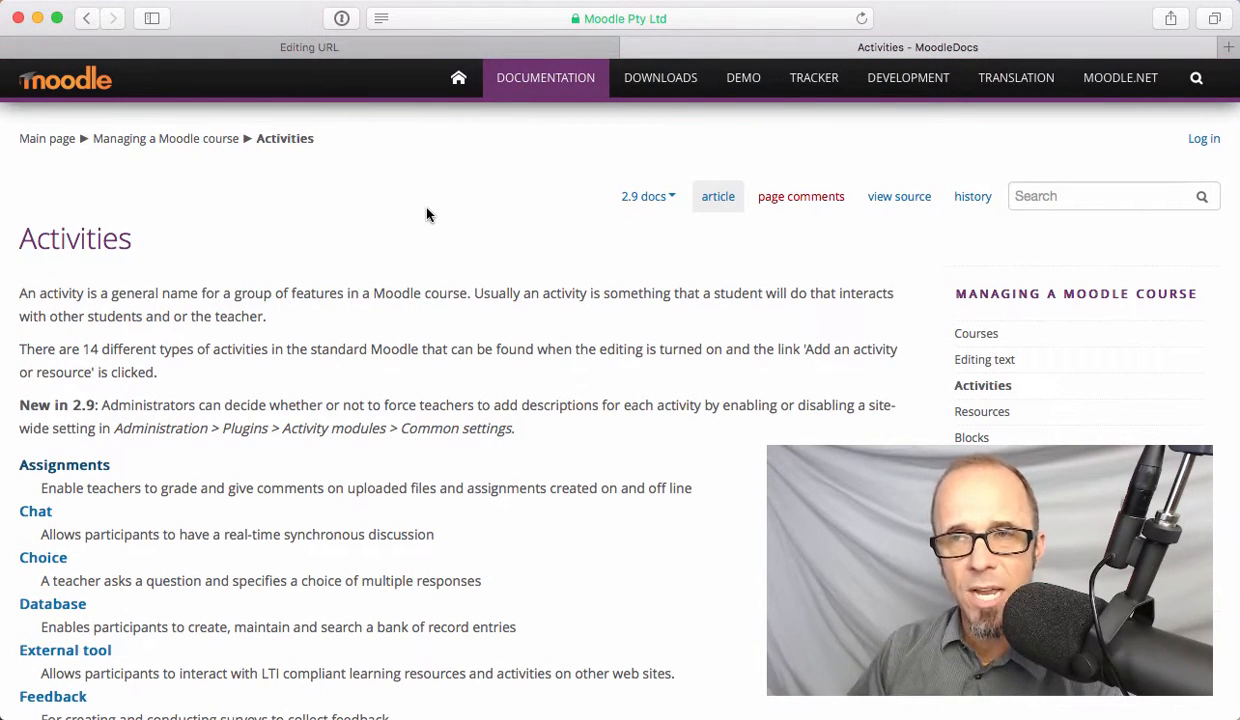
{"action": "scroll", "coordinate": [350, 305], "scroll_direction": "down", "scroll_amount": 2}
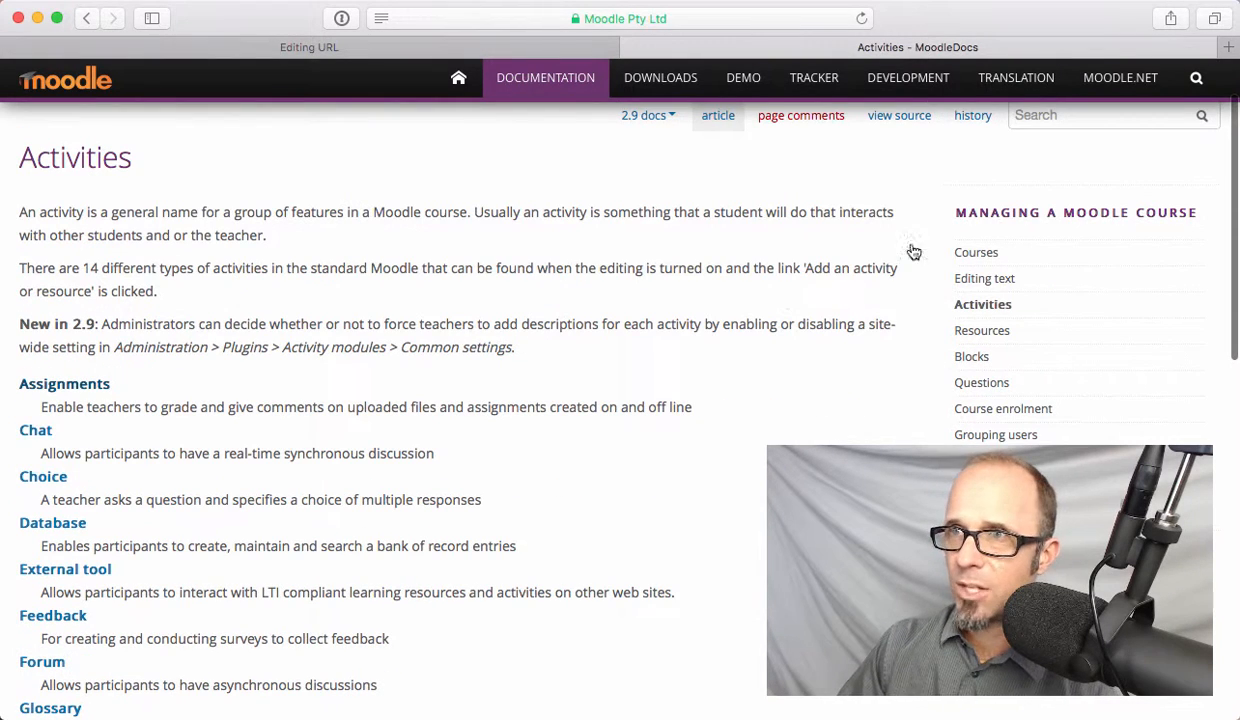
{"action": "scroll", "coordinate": [736, 297], "scroll_direction": "up", "scroll_amount": 2}
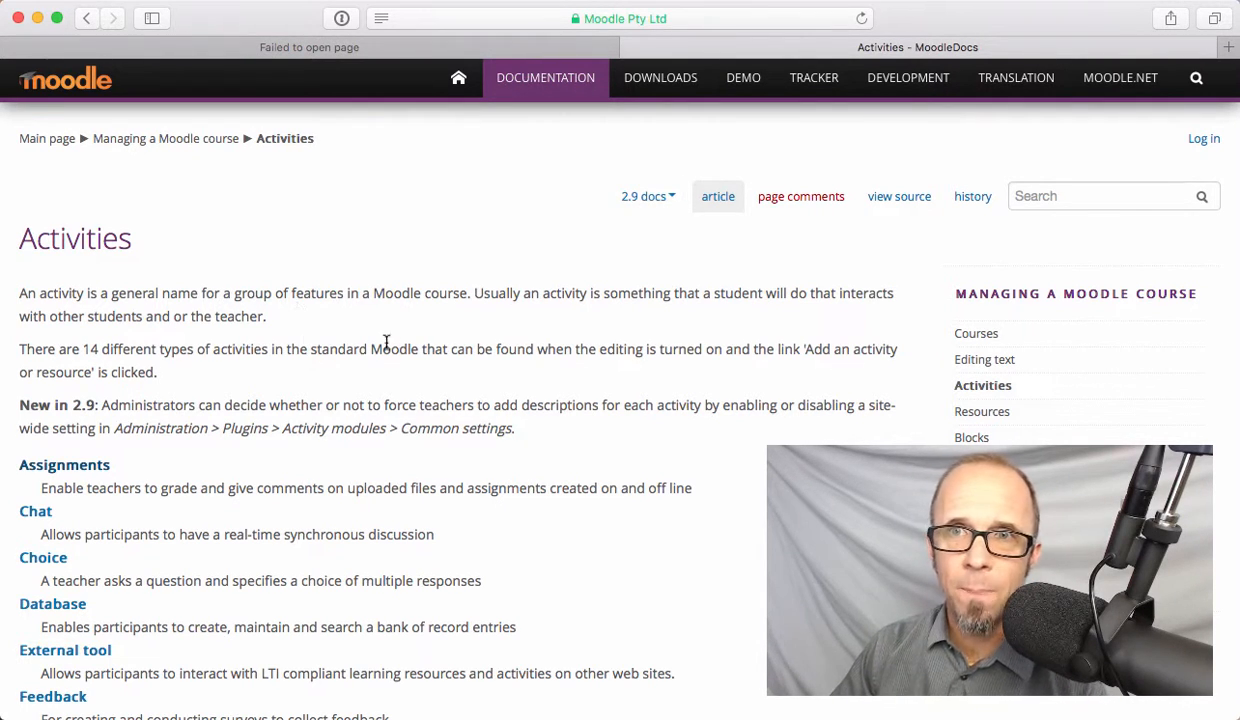
{"action": "scroll", "coordinate": [386, 342], "scroll_direction": "down", "scroll_amount": 6}
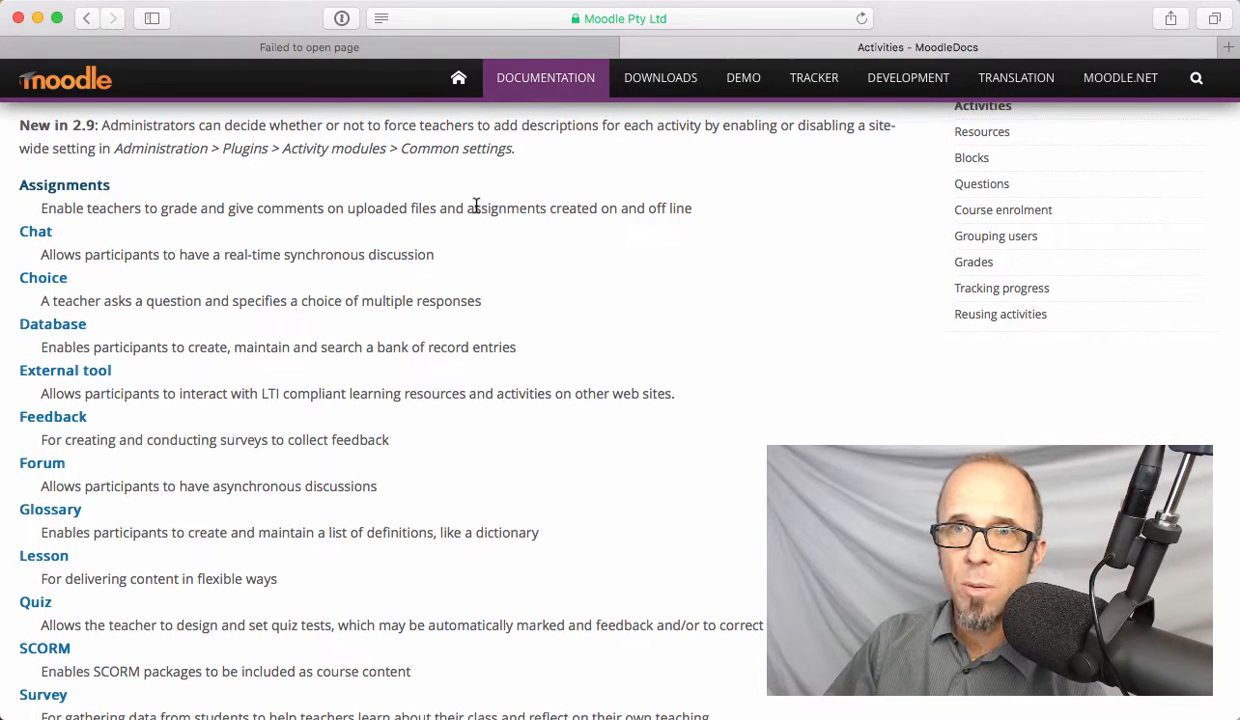
- Open the Assignment activity documentation, look through its submission types, and return to the Activities page
{"action": "left_click", "coordinate": [66, 186]}
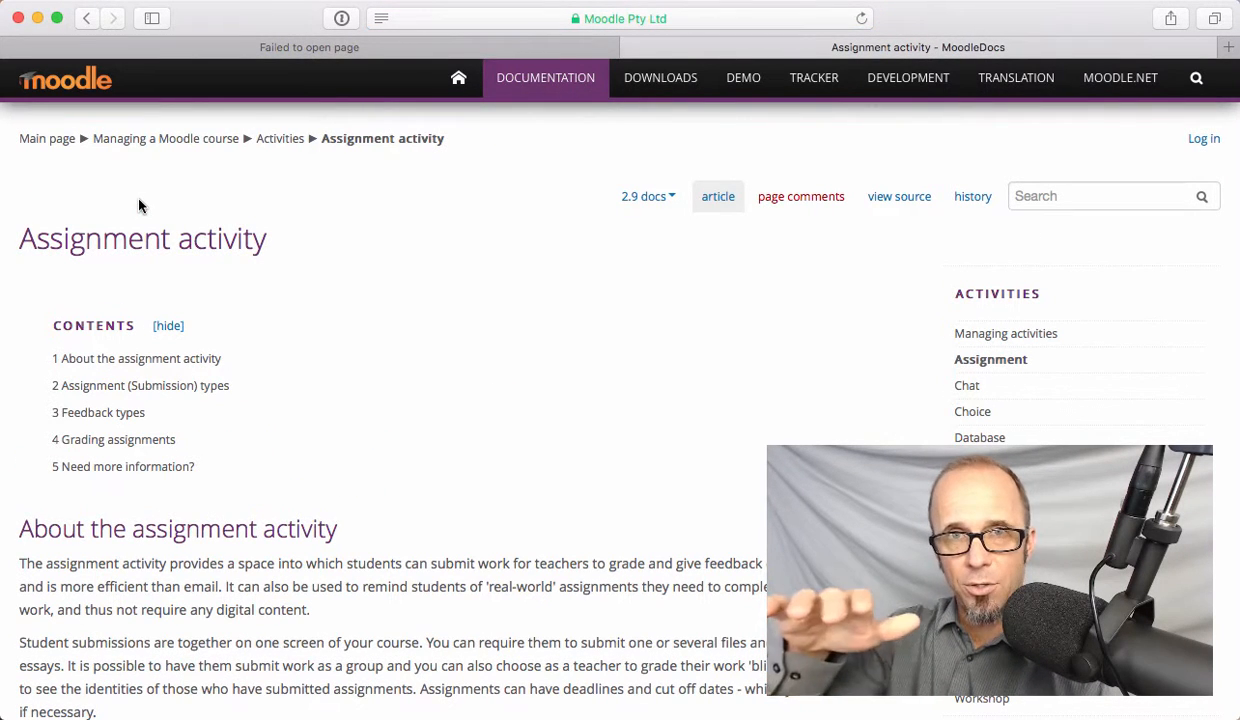
{"action": "scroll", "coordinate": [465, 447], "scroll_direction": "down", "scroll_amount": 10}
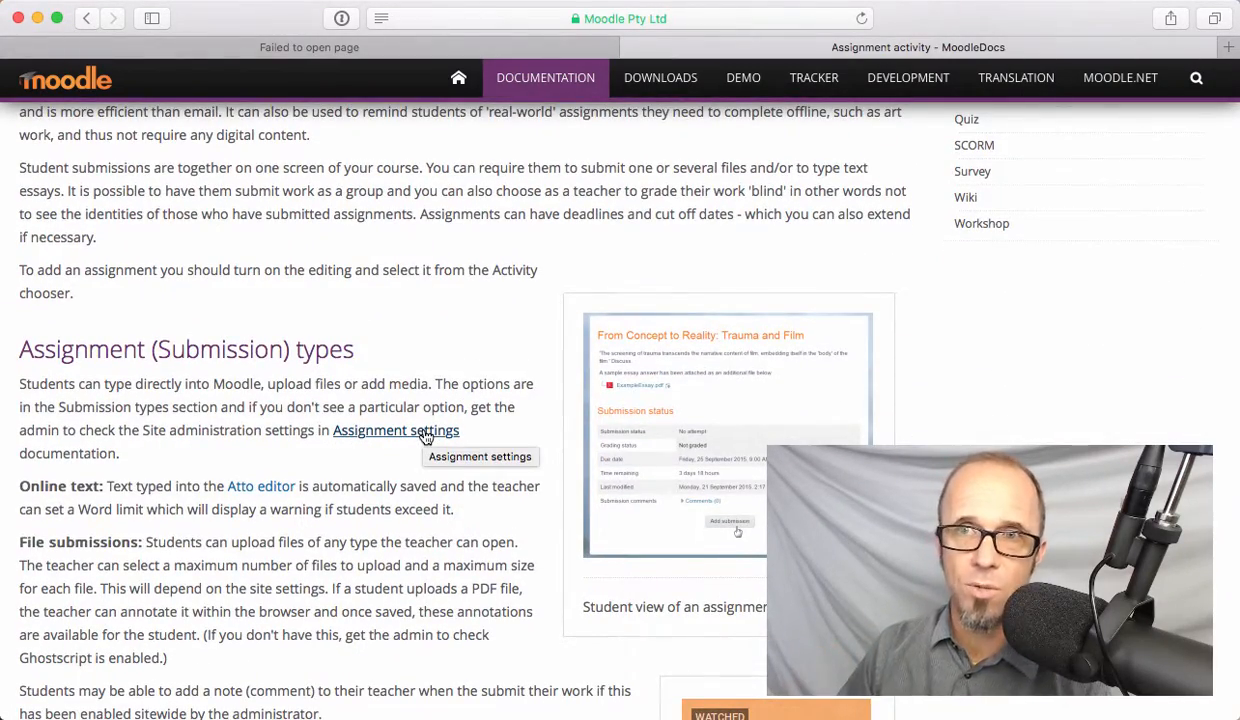
{"action": "scroll", "coordinate": [362, 420], "scroll_direction": "up", "scroll_amount": 10}
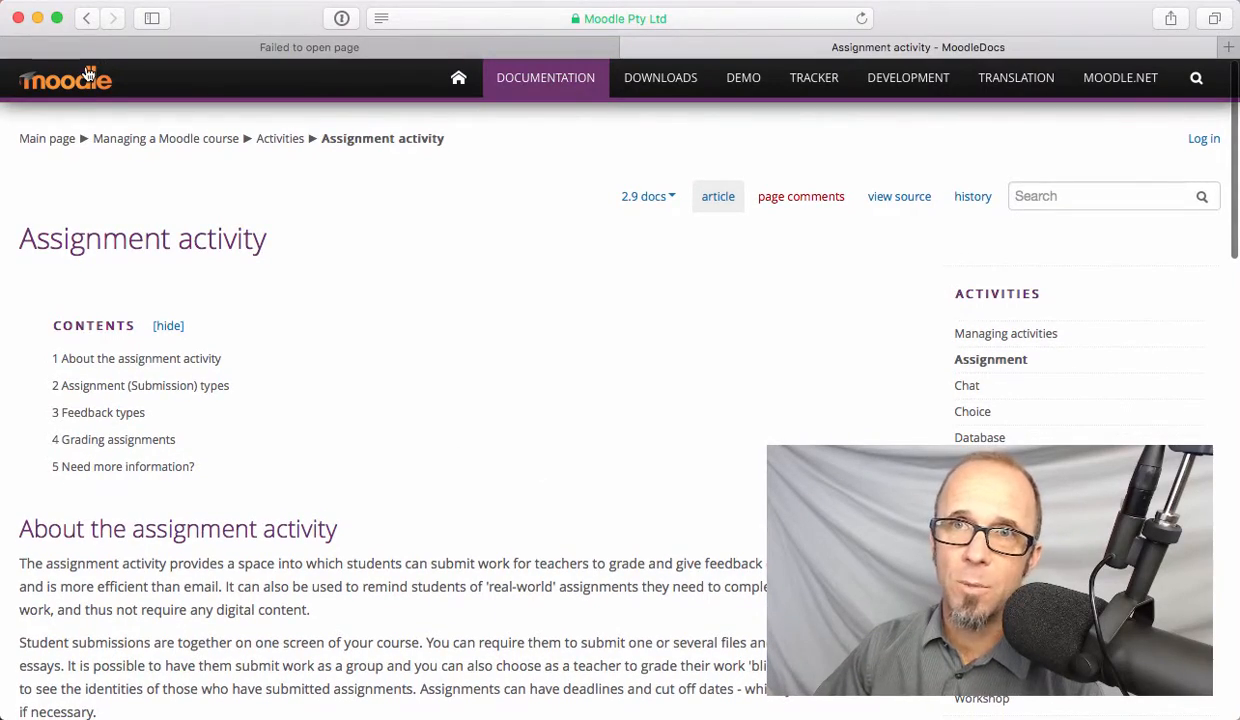
{"action": "left_click", "coordinate": [86, 18]}
{"action": "scroll", "coordinate": [325, 352], "scroll_direction": "up", "scroll_amount": 5}
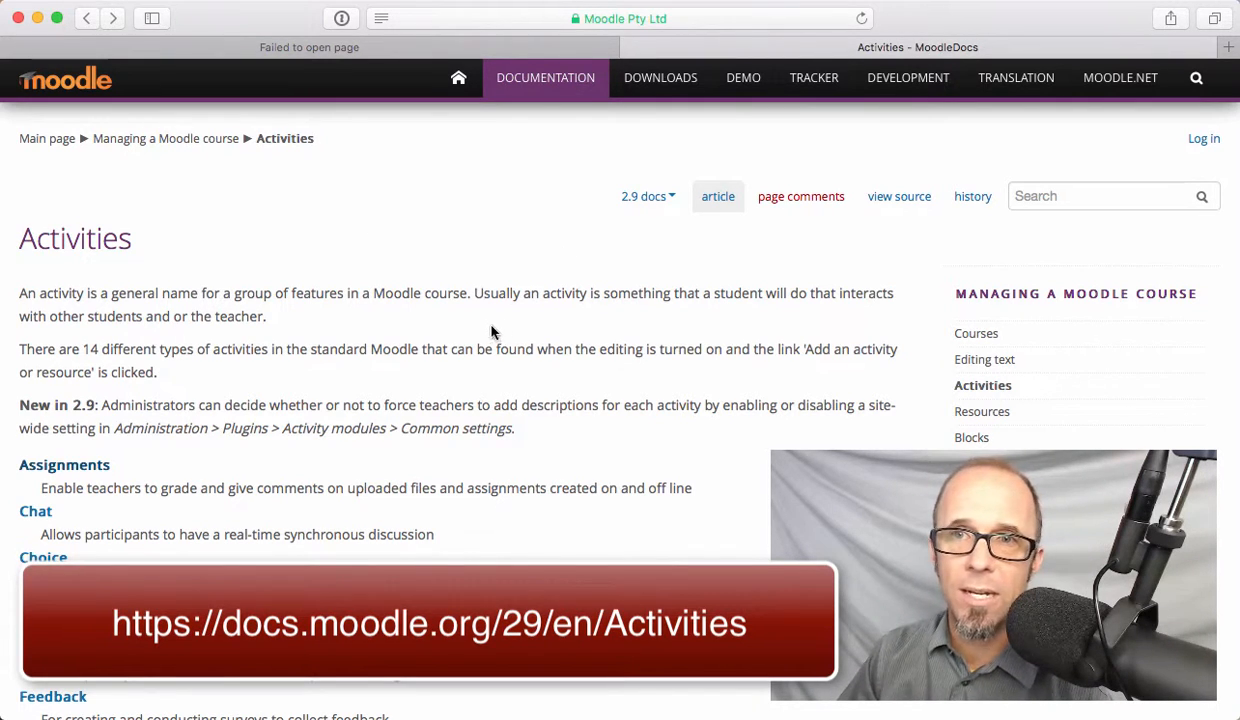
- Review the rest of the activity list down to the plugins directory link and select the page's web address
{"action": "scroll", "coordinate": [619, 424], "scroll_direction": "down", "scroll_amount": 5}
{"action": "scroll", "coordinate": [619, 424], "scroll_direction": "down", "scroll_amount": 8}
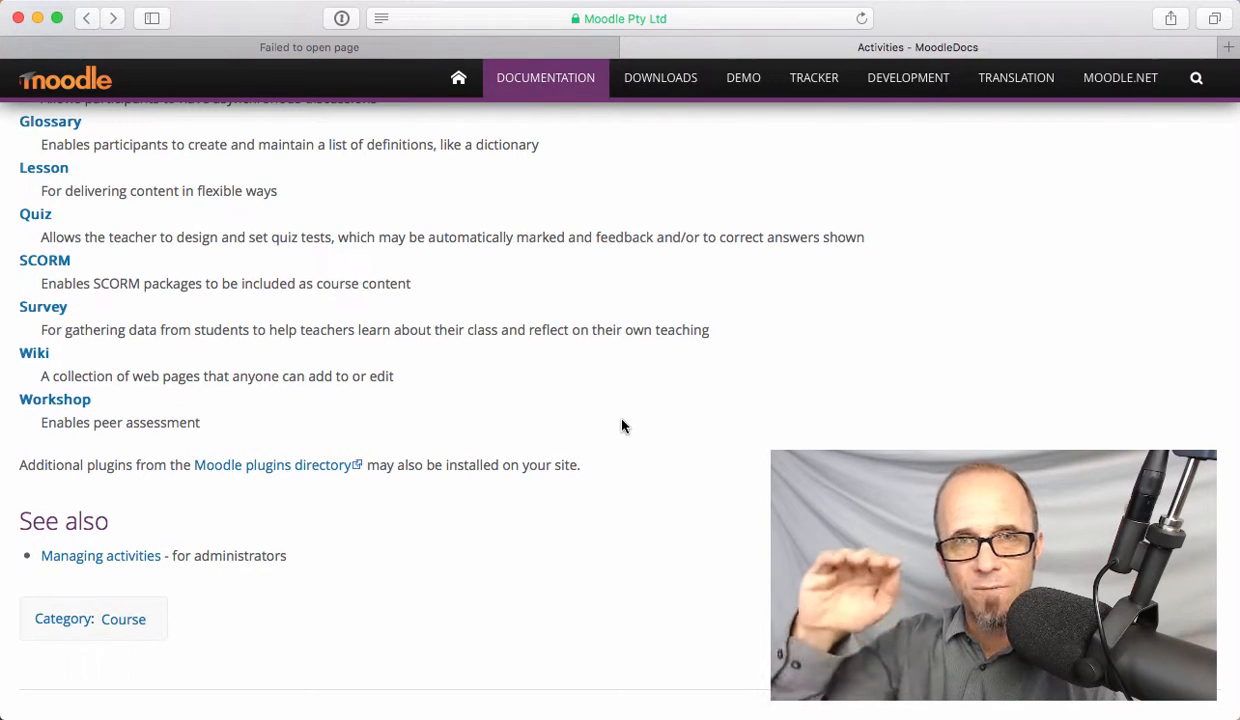
{"action": "key", "text": "super+l"}
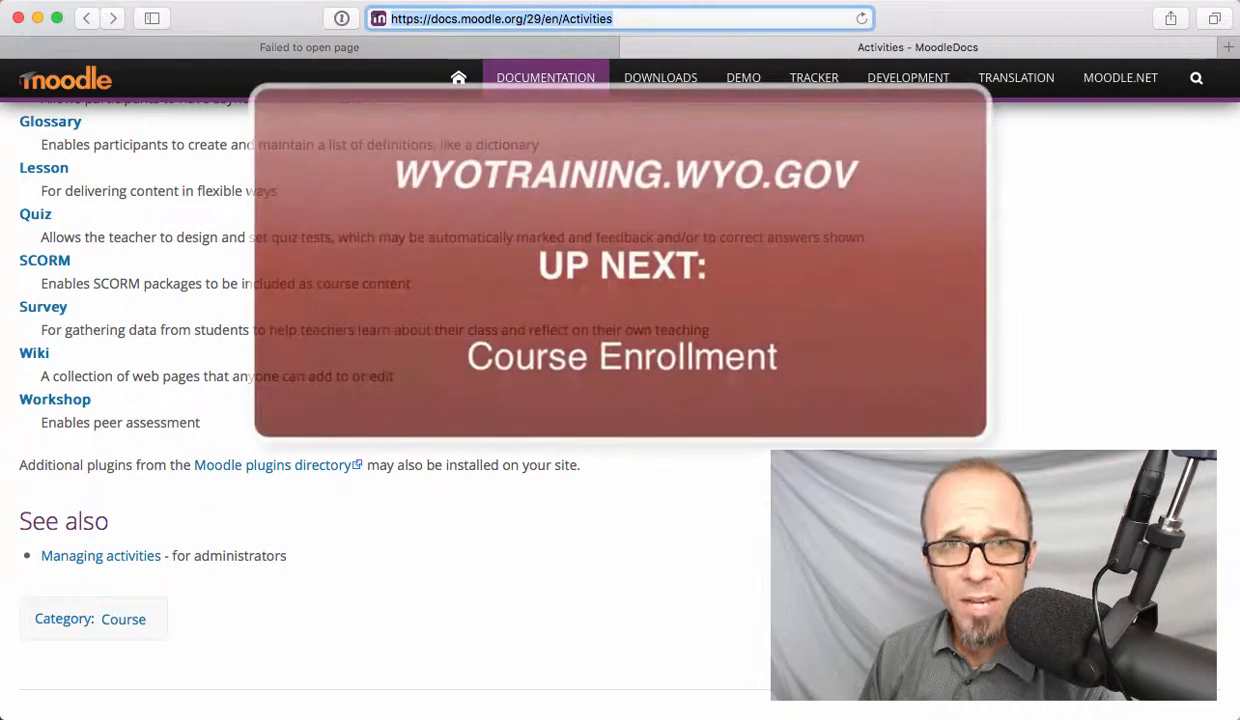